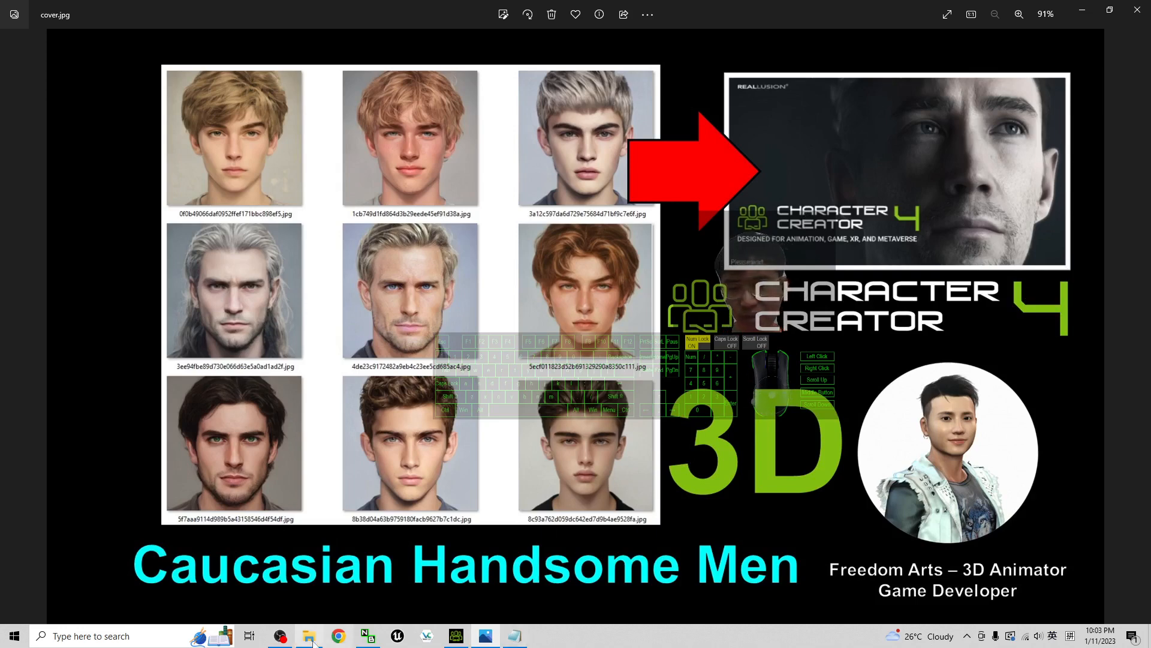
Open Notes.txt and highlight the download link for the Caucasian Handsome Men Headshot Pack 01, then minimize the notes
left_click(511, 641)
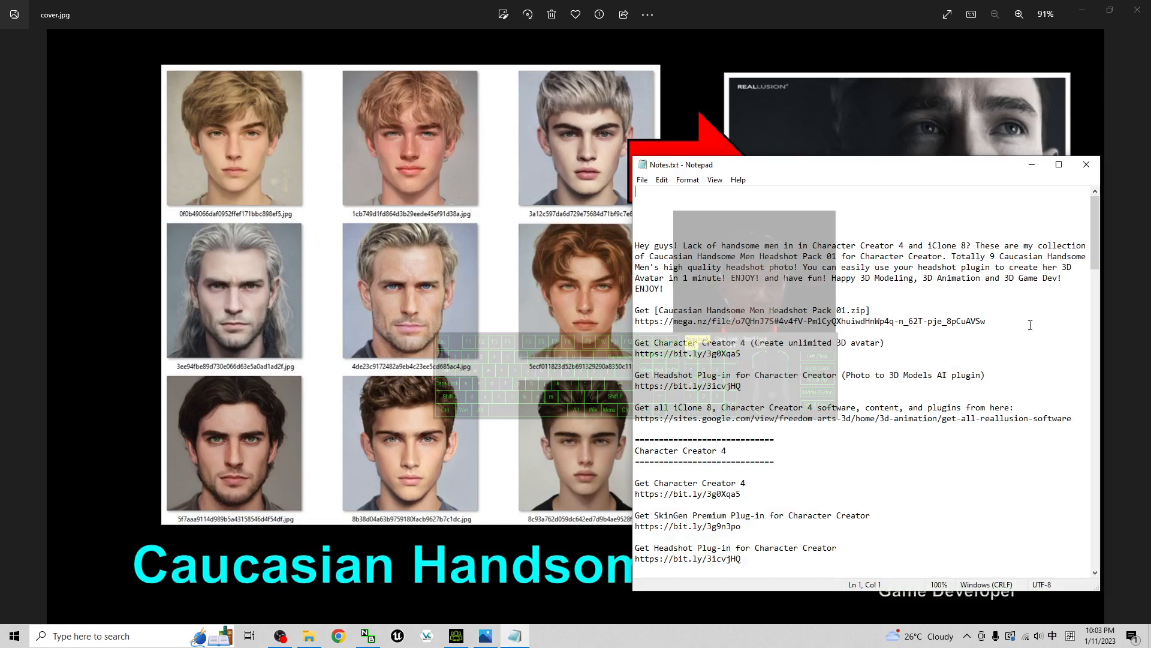
left_click(684, 335)
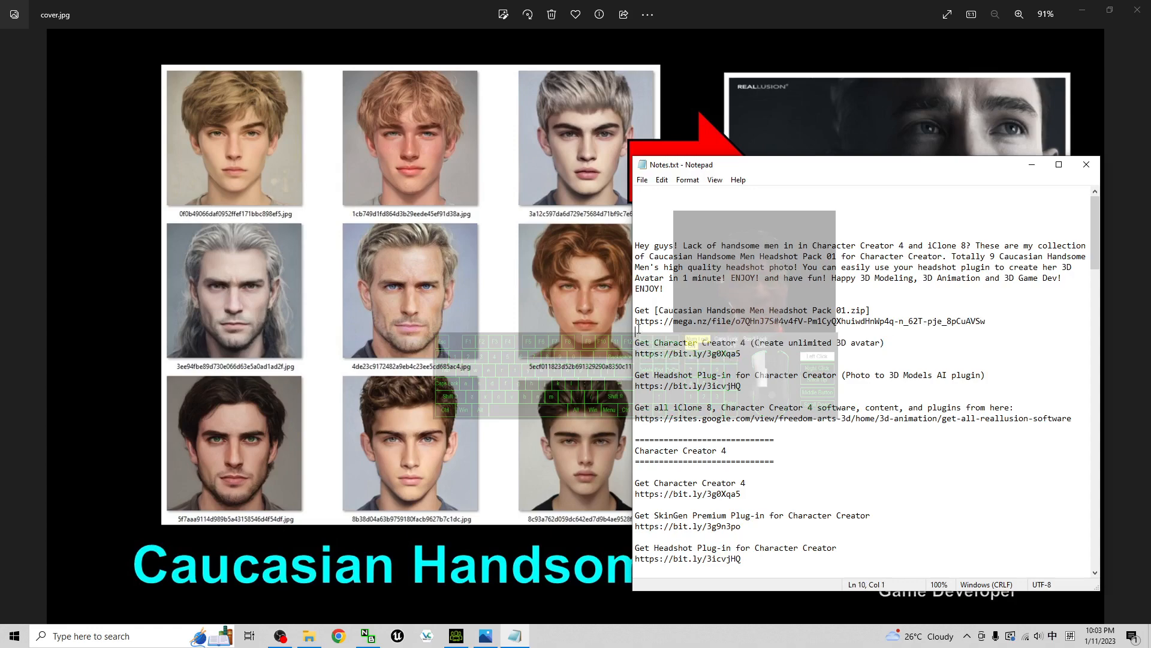
left_click_drag(638, 329, 629, 325)
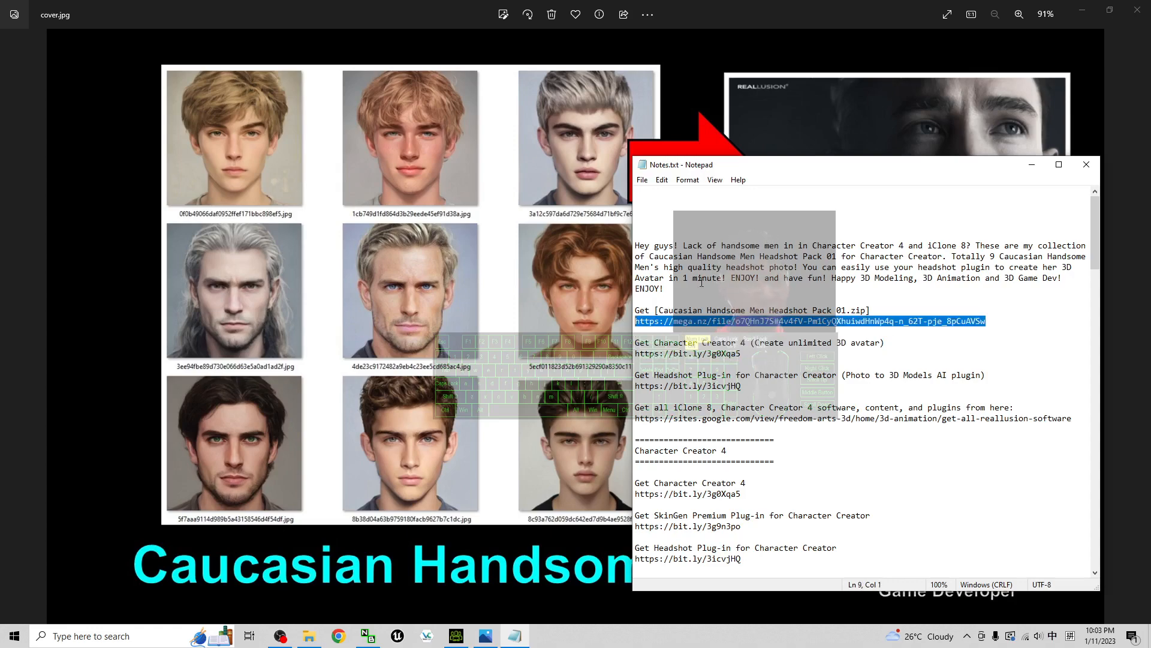
left_click(1031, 165)
Look through the Caucasian Handsome Men Headshot Pack 01 folder and preview the curly brown-haired man's photo at full size
left_click(319, 633)
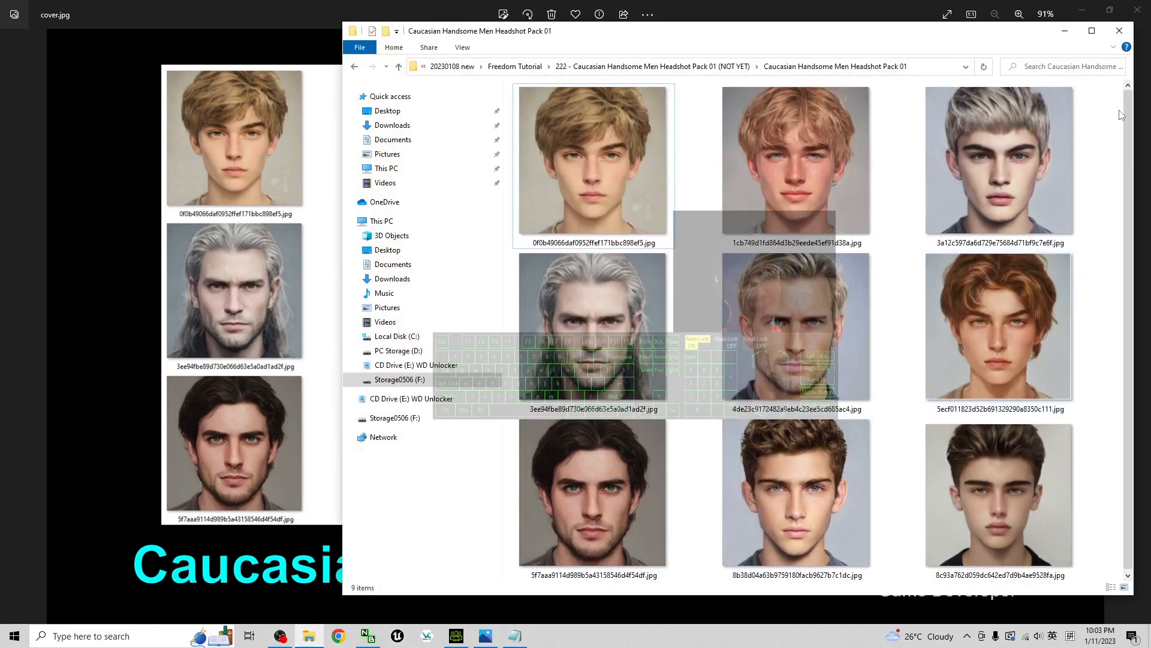
left_click_drag(1111, 112, 568, 537)
left_click(1036, 415)
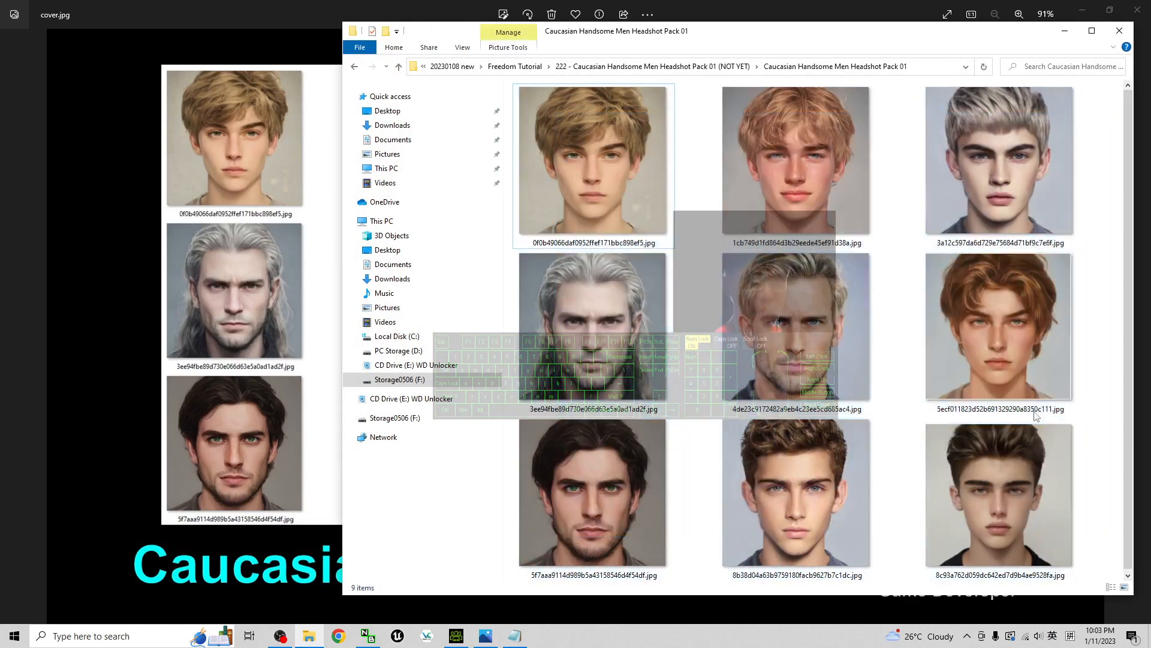
double_click(842, 497)
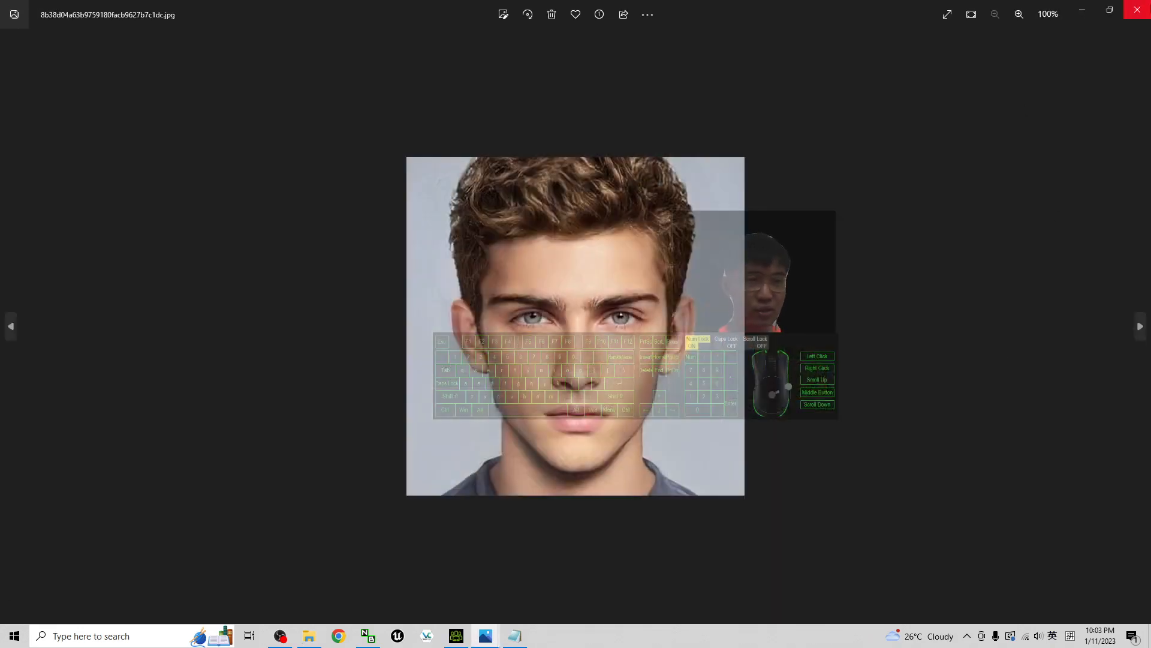
left_click(1138, 10)
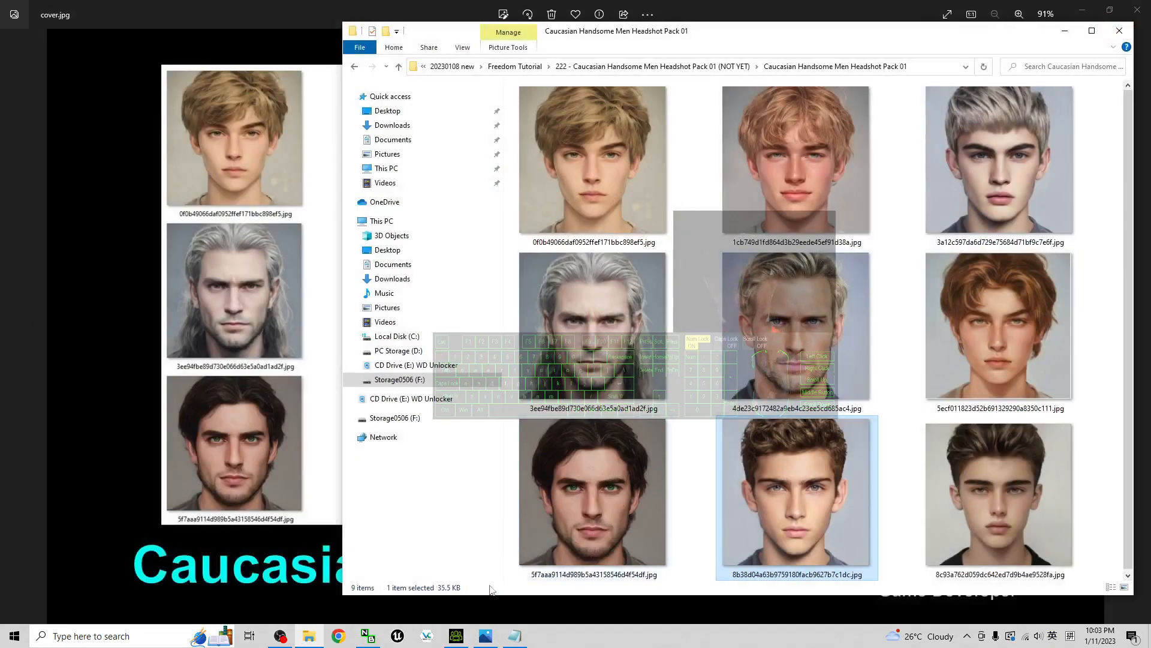
Switch to Character Creator 4 and open the Headshot plug-in in Auto mode
left_click(456, 636)
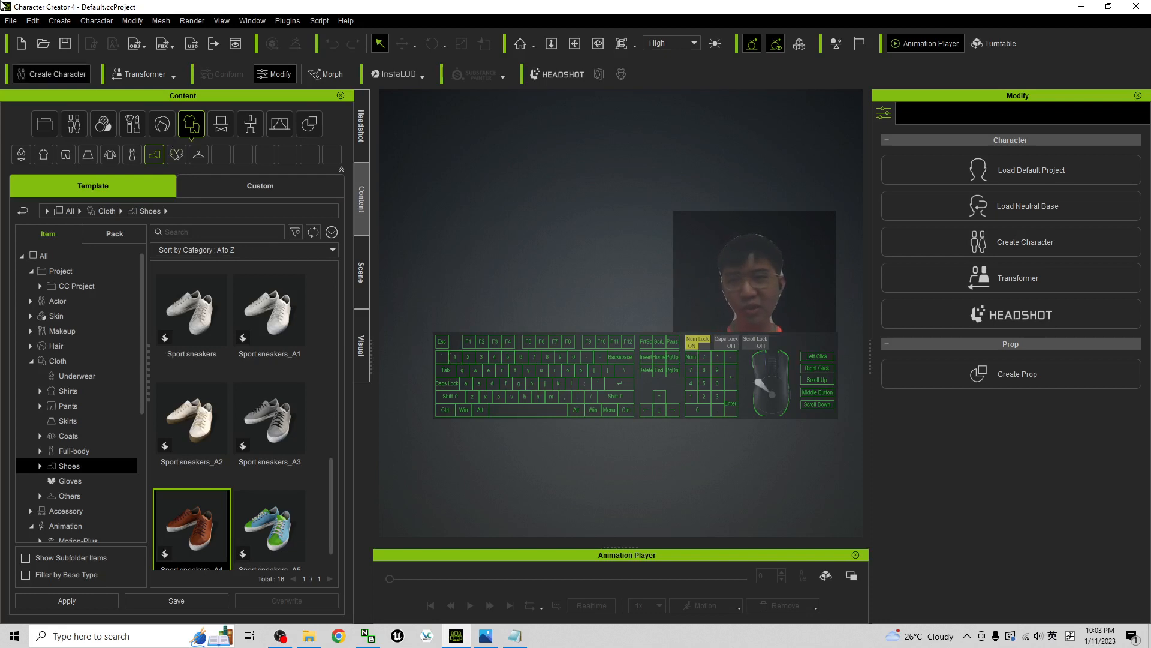
left_click(543, 78)
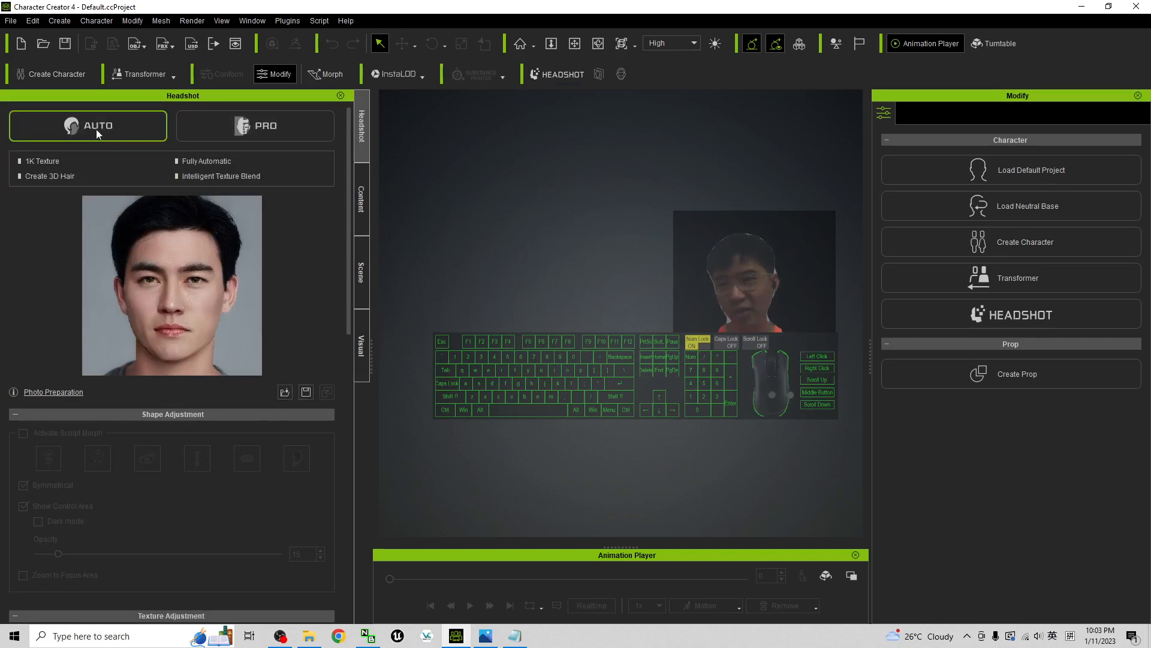
left_click(260, 133)
left_click(100, 128)
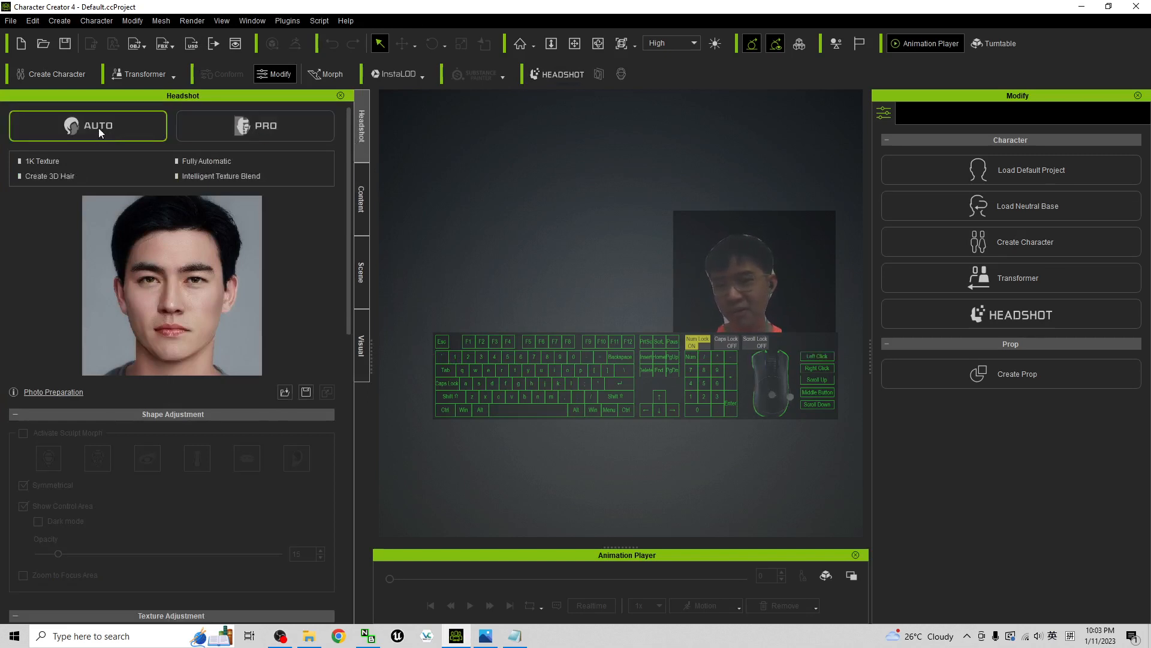
Load the photo of the curly brown-haired man, 8b38d04a63b9759180facb9627b7c1dc.jpg, from the headshot pack folder into Headshot
left_click(309, 636)
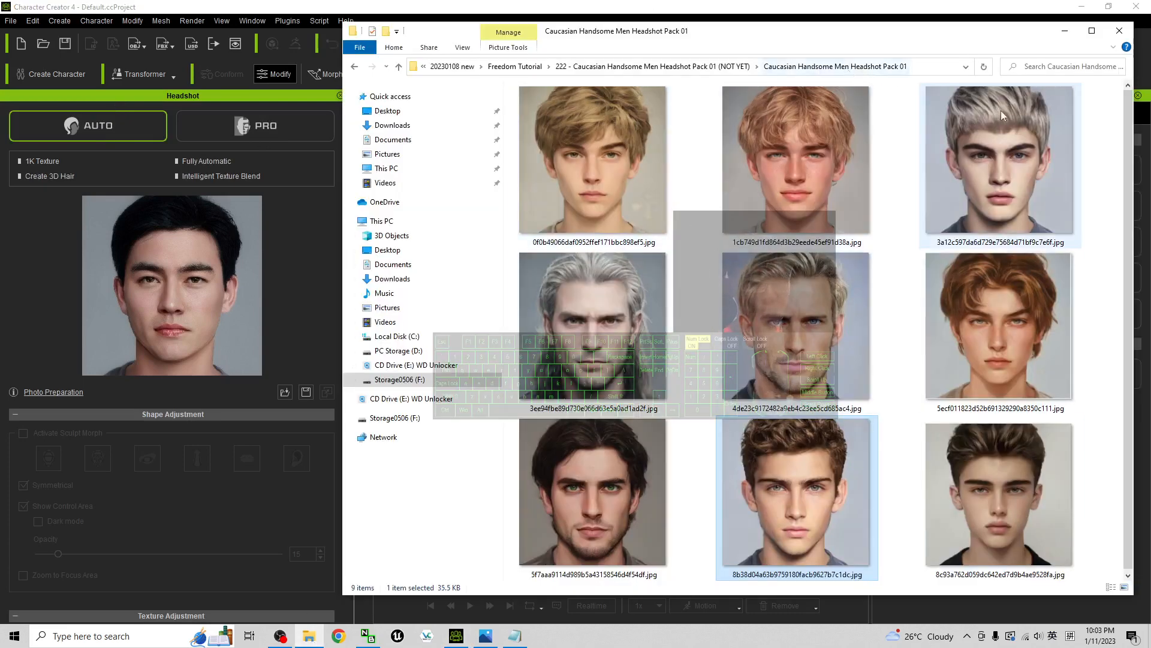
left_click(1060, 520)
left_click(836, 373)
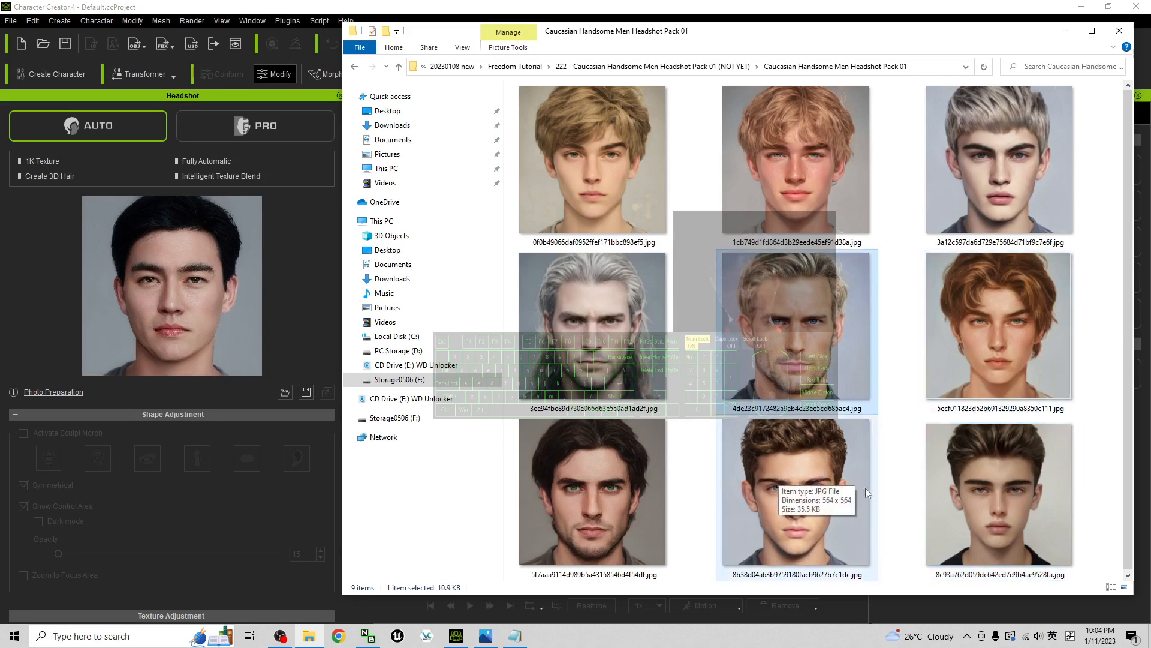
left_click(794, 483)
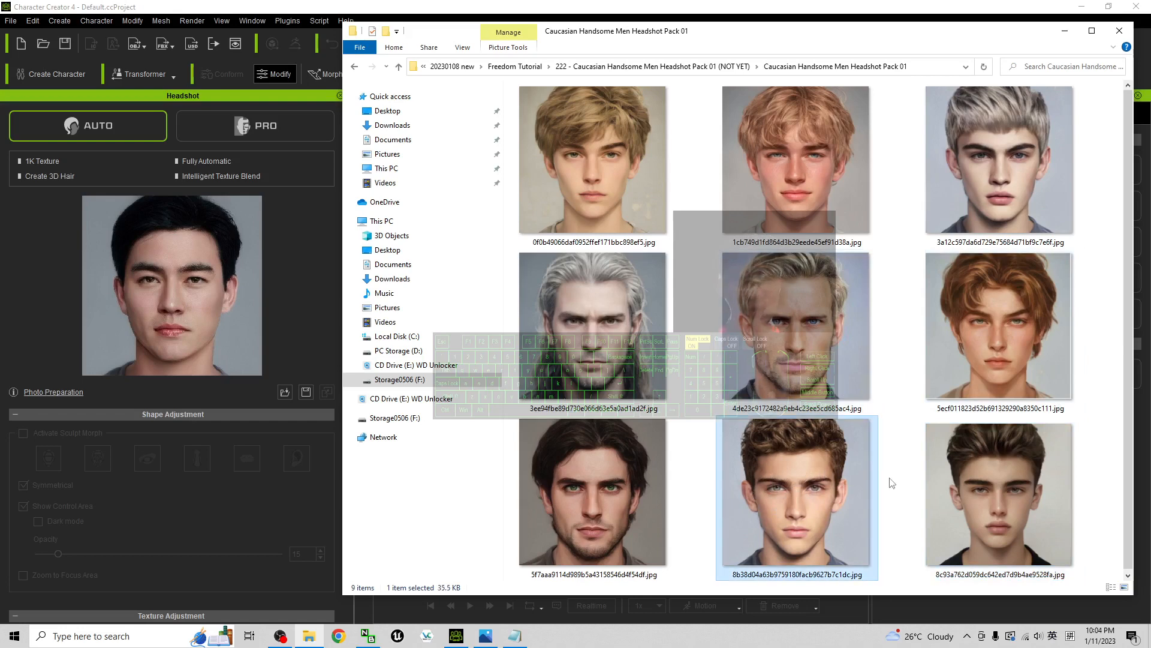
left_click_drag(817, 490, 182, 303)
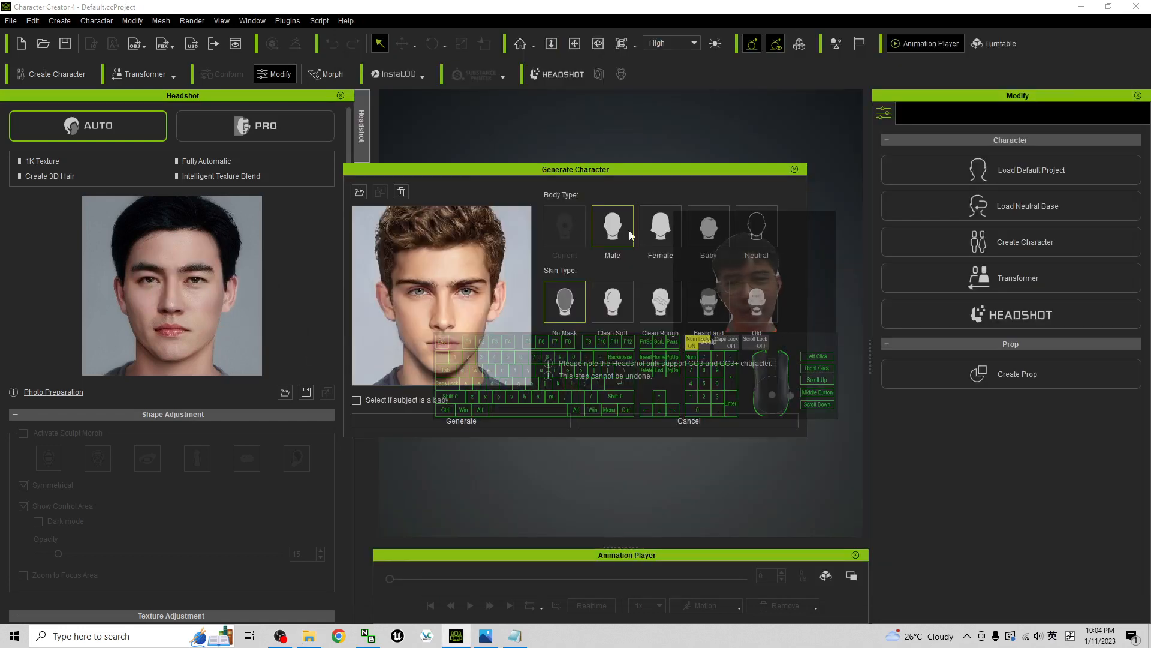
Generate the character with the Male body type and the Clean Soft skin type
left_click(620, 220)
left_click(617, 311)
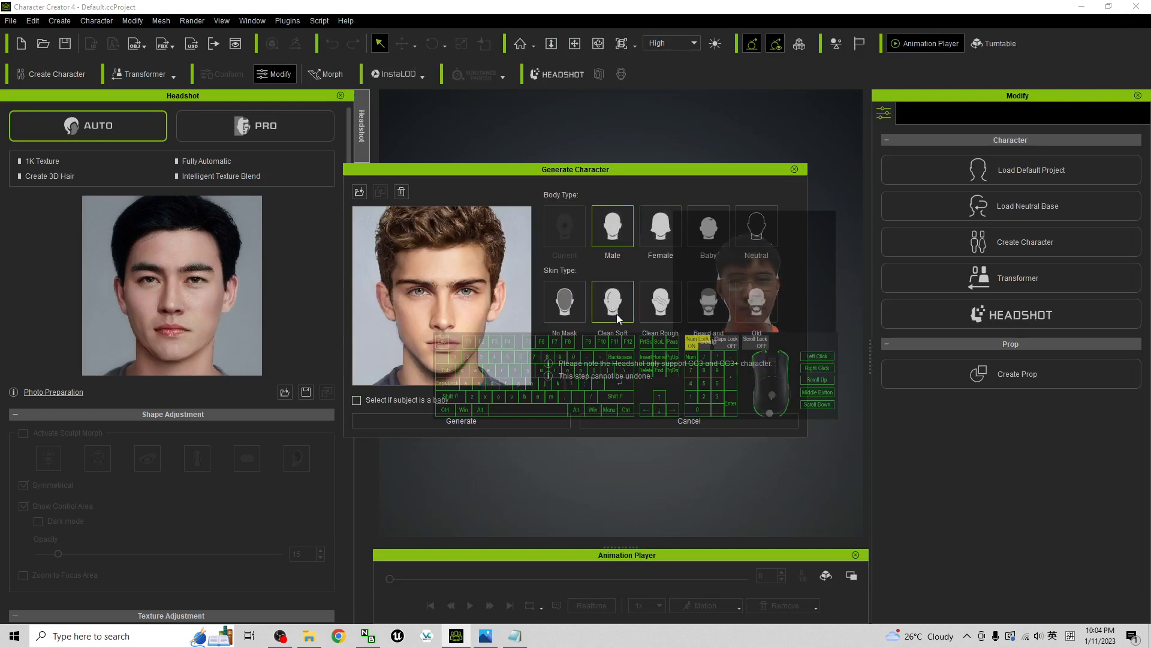
left_click(489, 423)
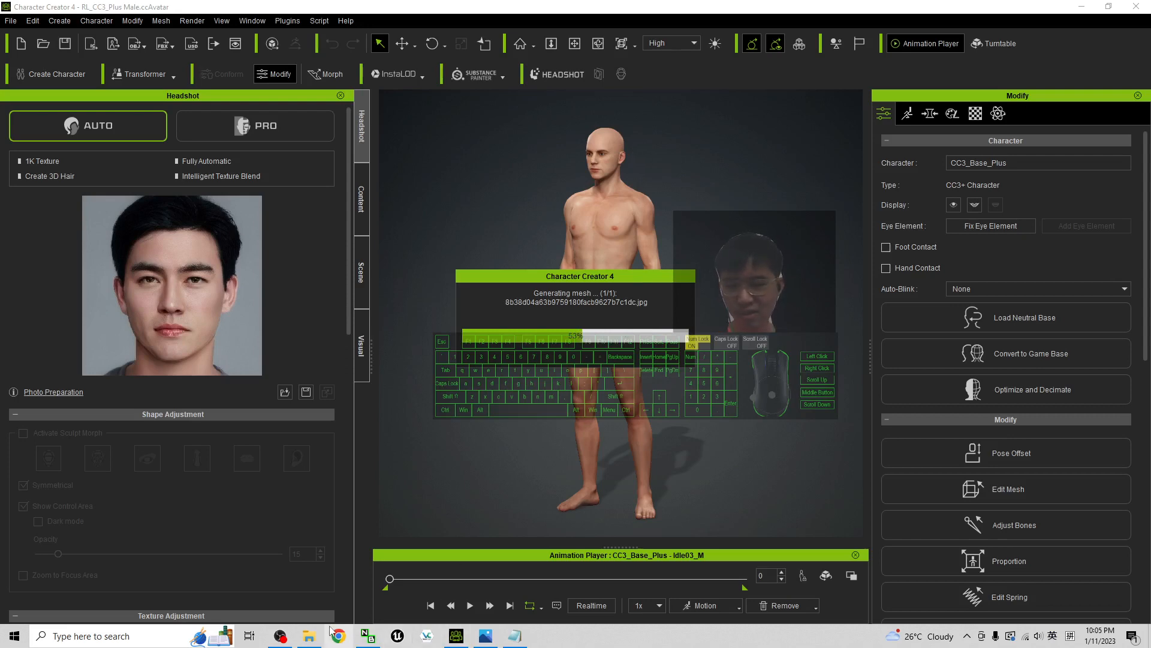
left_click(308, 636)
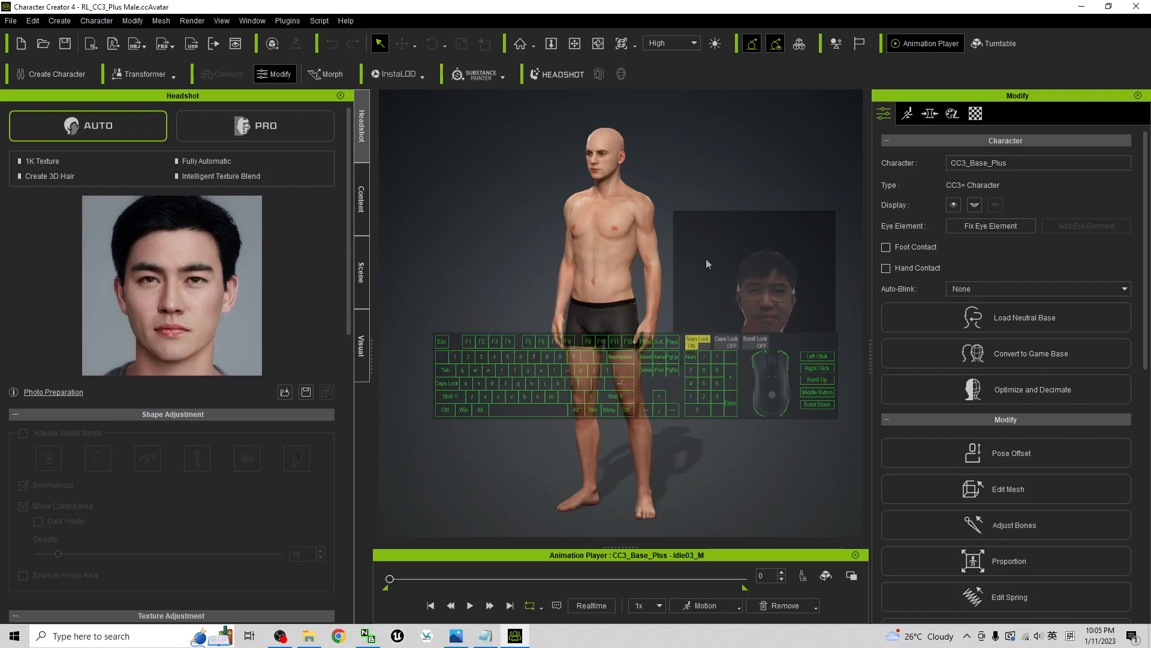
Examine the generated character's face and hair up close from the front against the source photo
scroll(706, 259, "up", 1)
left_click(704, 241)
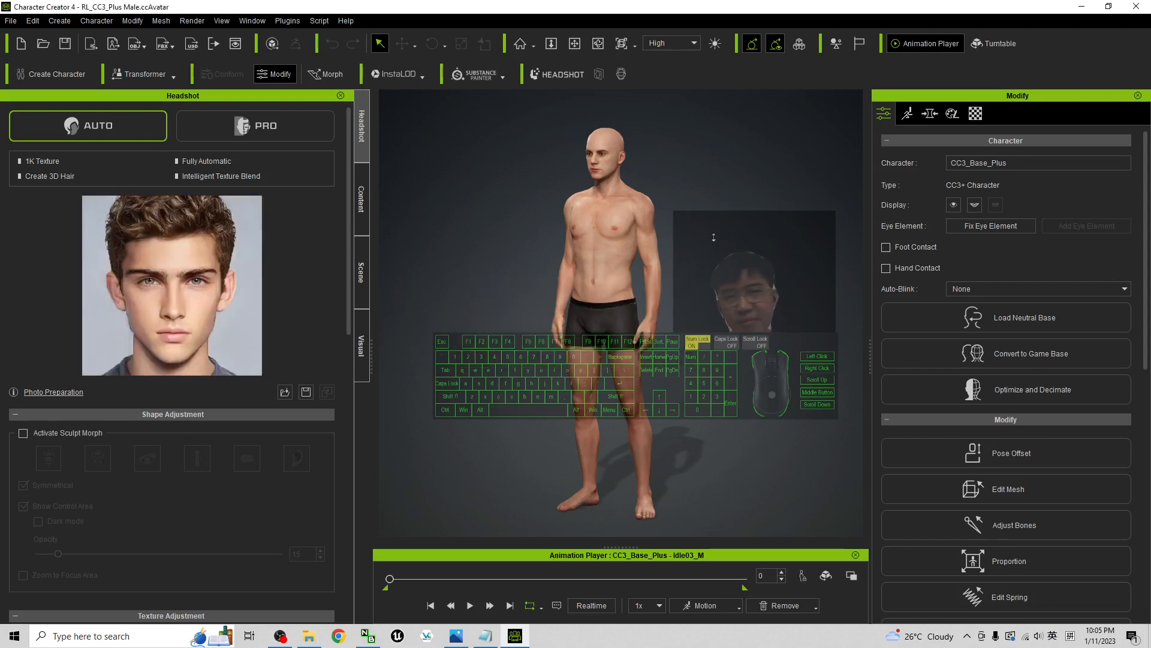
scroll(713, 237, "up", 8)
left_click_drag(585, 192, 648, 389)
key("c")
scroll(652, 295, "up", 5)
key("x")
left_click_drag(654, 296, 458, 345)
key("c")
scroll(591, 355, "down", 2)
key("x")
left_click_drag(591, 356, 626, 362)
key("c")
scroll(578, 331, "up", 4)
key("x")
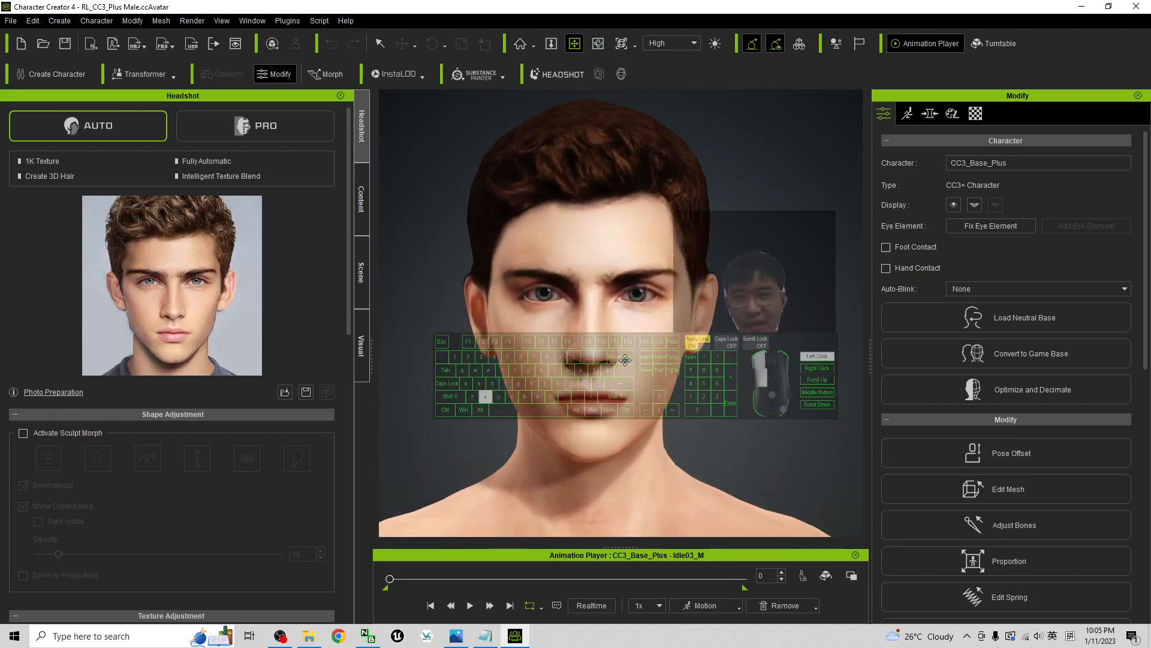
key("c")
Show the Headshot morph sliders for the character
left_click(933, 115)
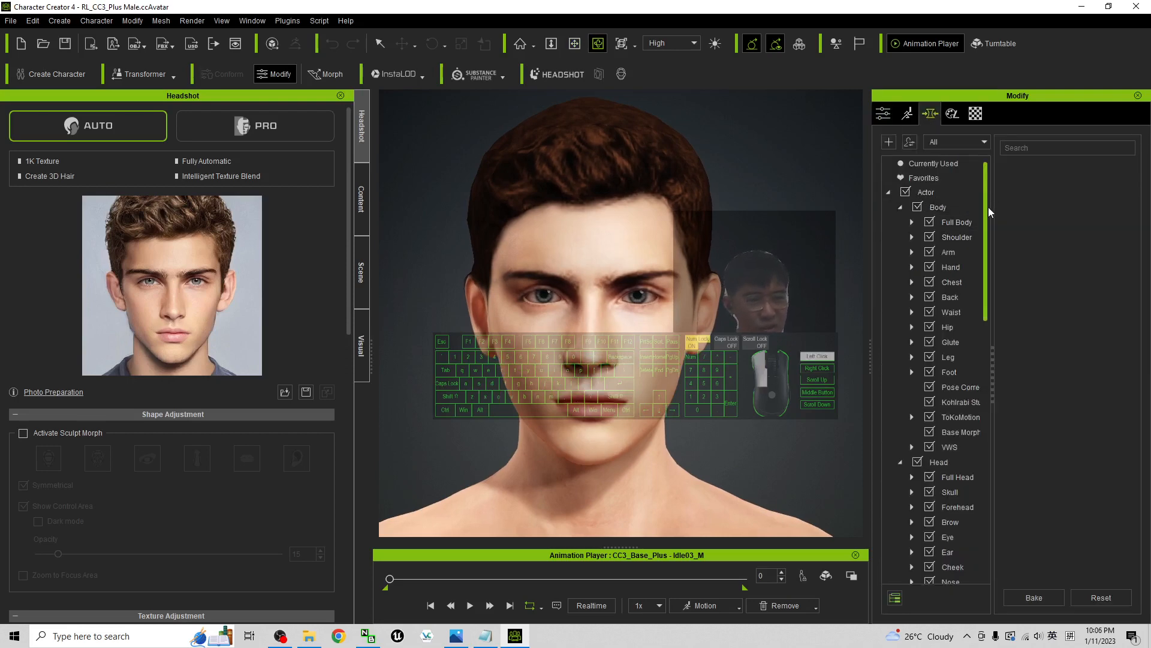
left_click_drag(988, 207, 983, 390)
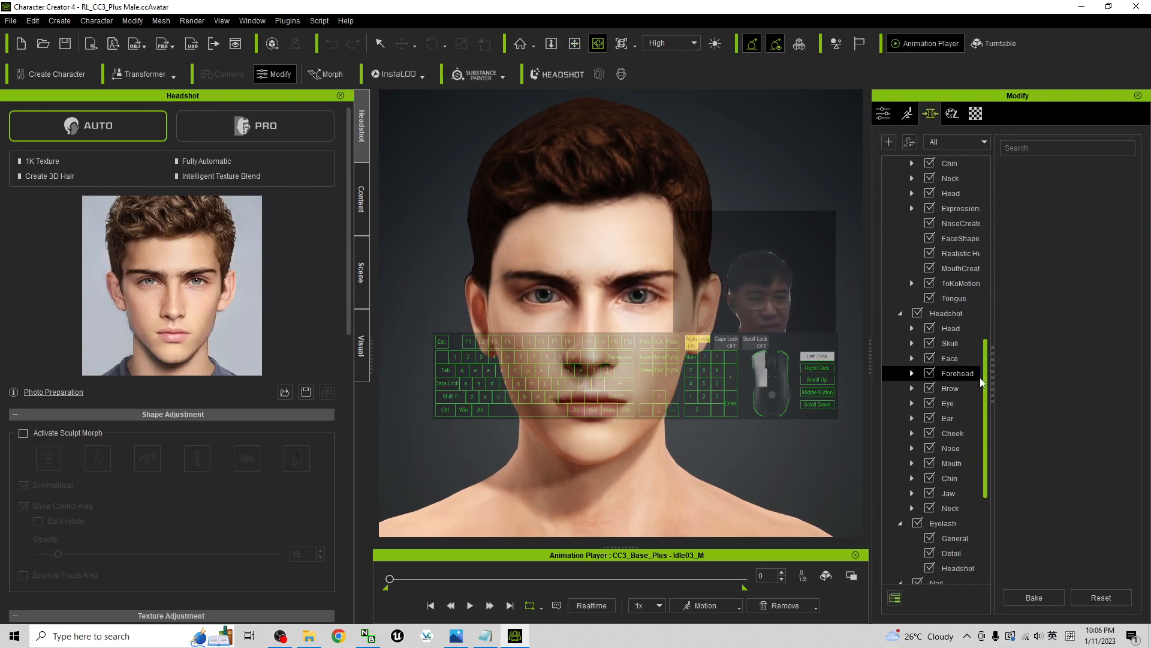
left_click(946, 313)
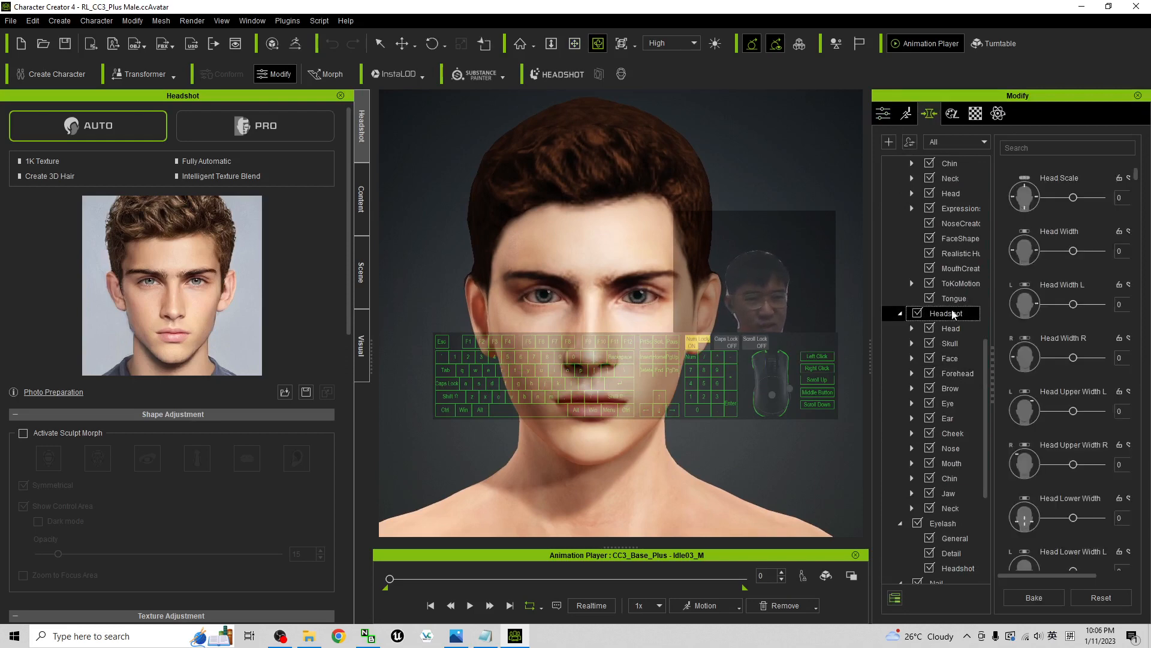
Try a Face Width of -78 in the Headshot face morphs and undo the change
left_click(955, 359)
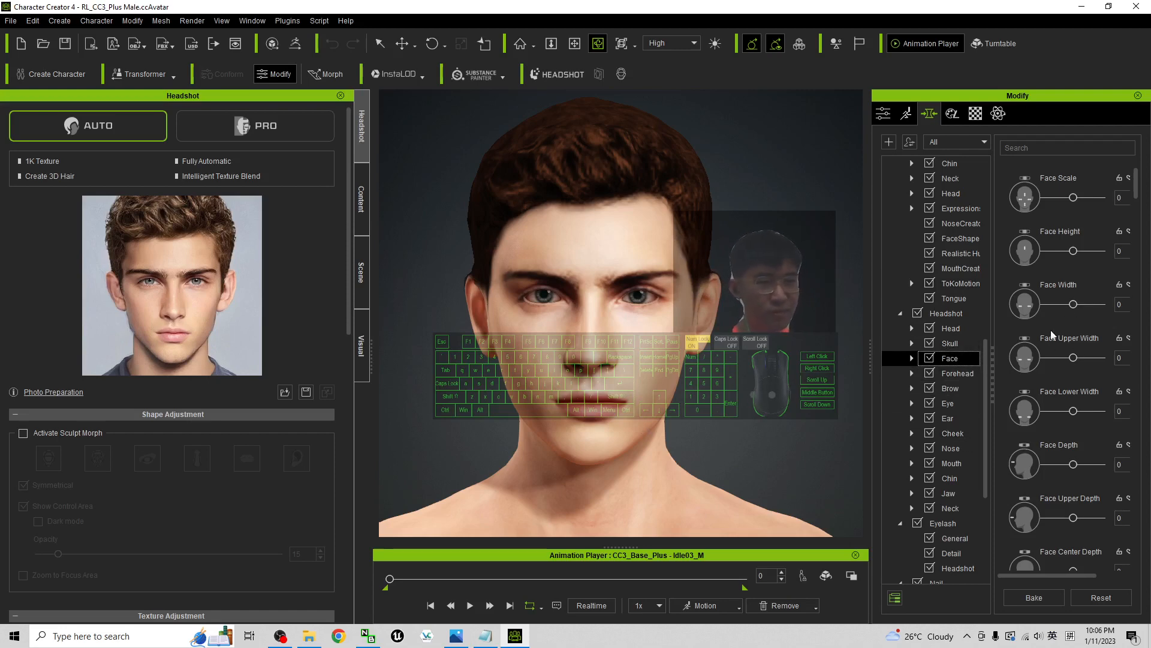
left_click_drag(1073, 307, 1050, 305)
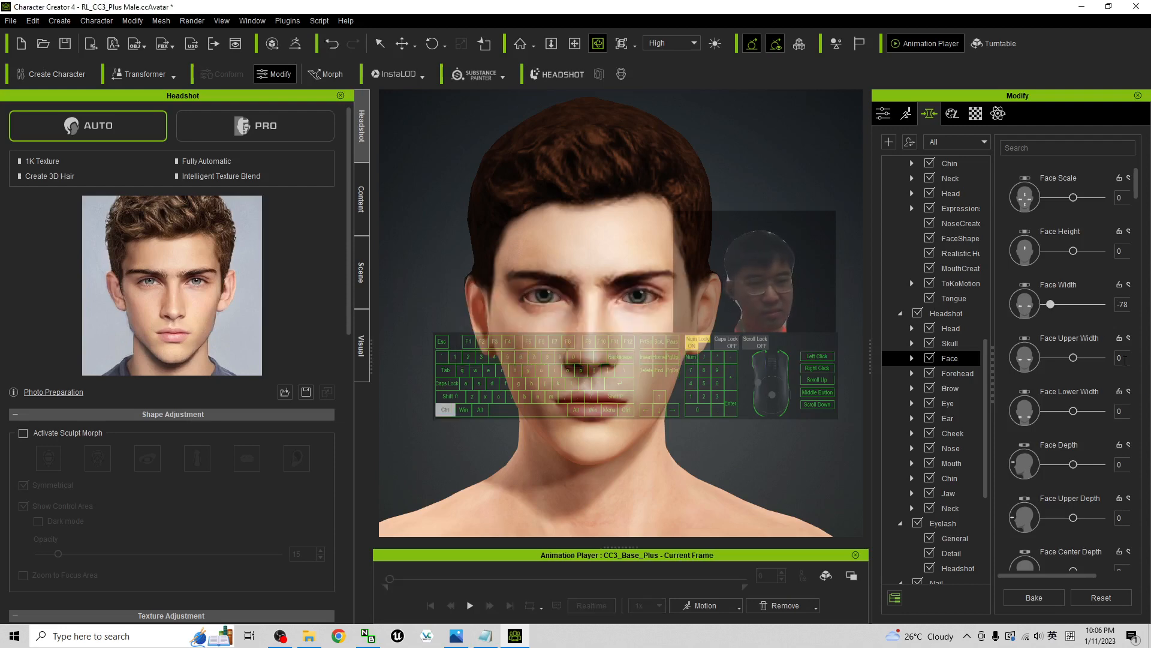
key("ctrl+z")
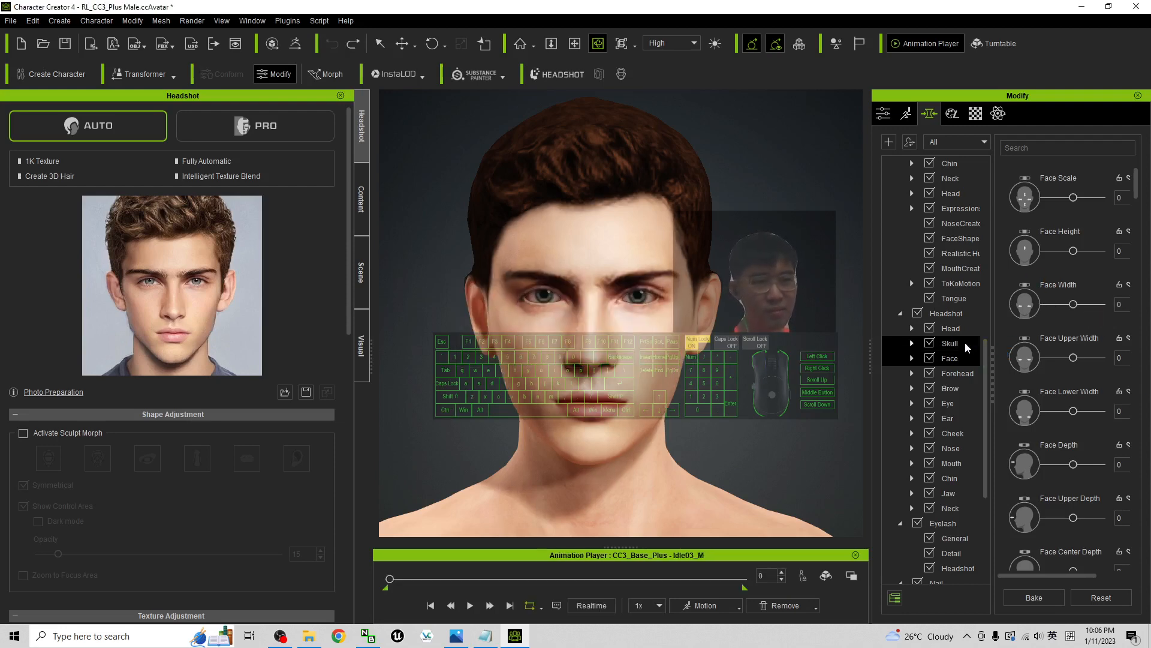
Set Head Lower Width to -35 in the Headshot head morphs and check the character's full body
left_click(951, 328)
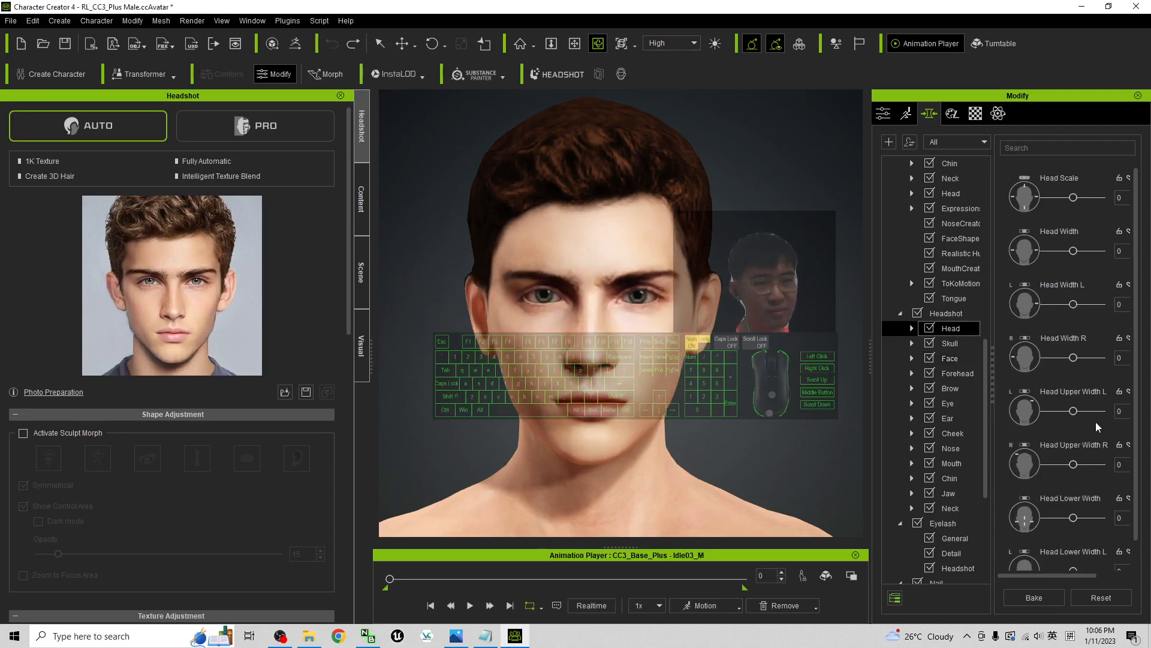
mouse_move(1075, 523)
left_mouse_down()
mouse_move(1050, 521)
mouse_move(1064, 519)
left_mouse_up()
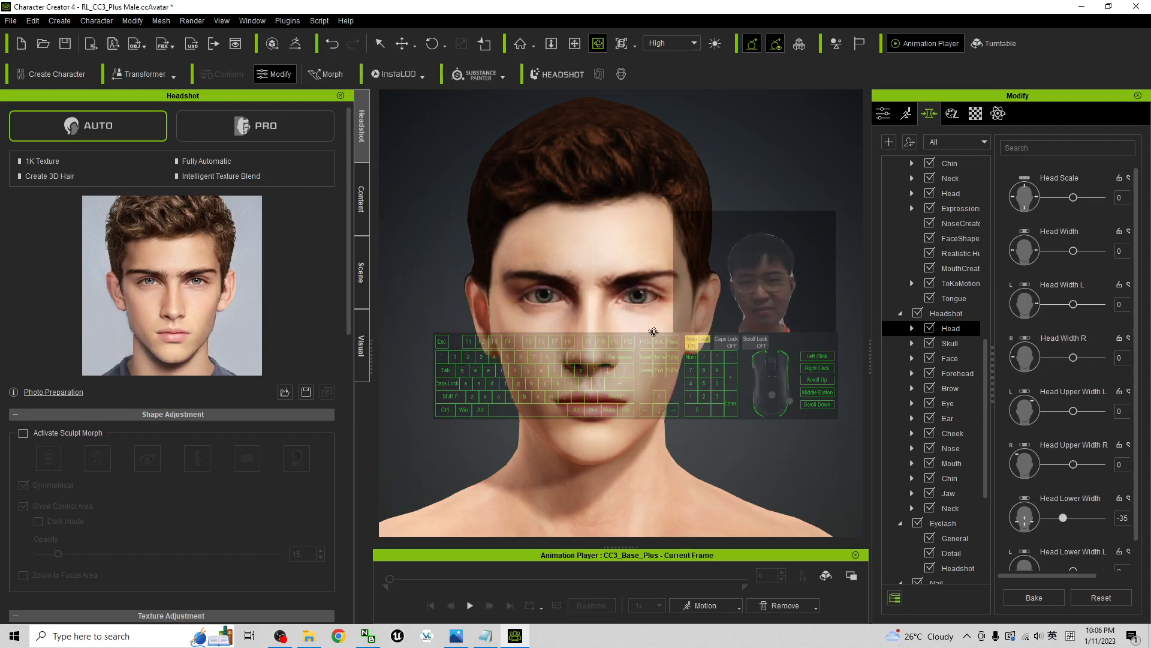
scroll(653, 329, "down", 5)
left_click_drag(385, 368, 539, 323)
scroll(627, 307, "down", 4)
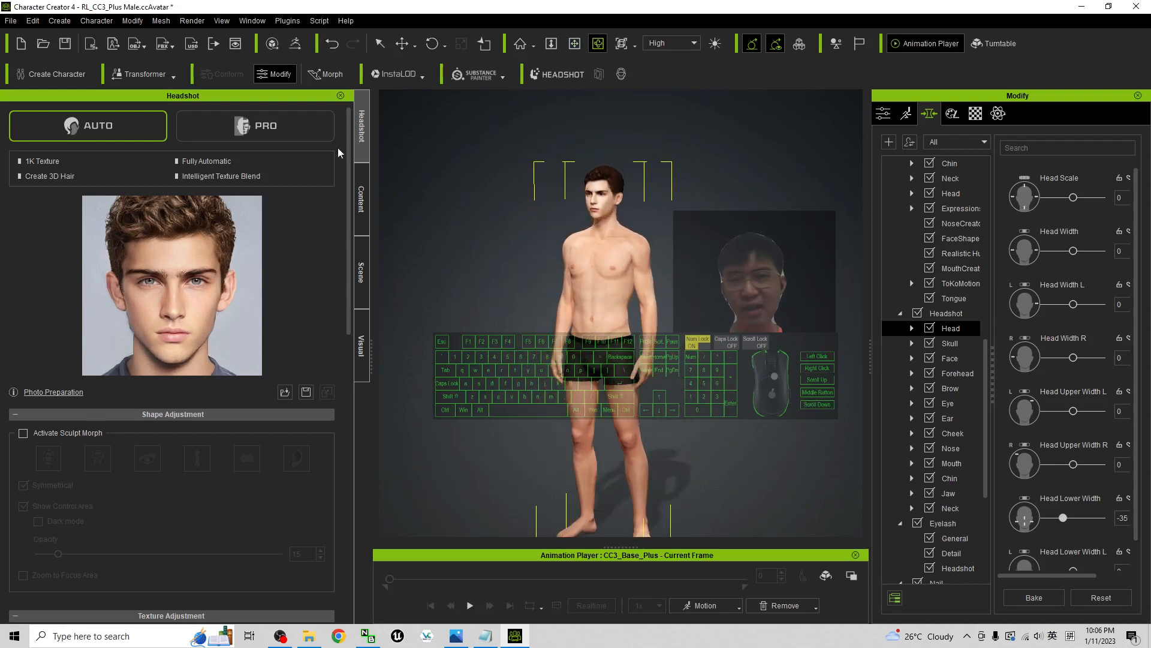
Browse the content library's animation templates to the Calibration poses
left_click(363, 198)
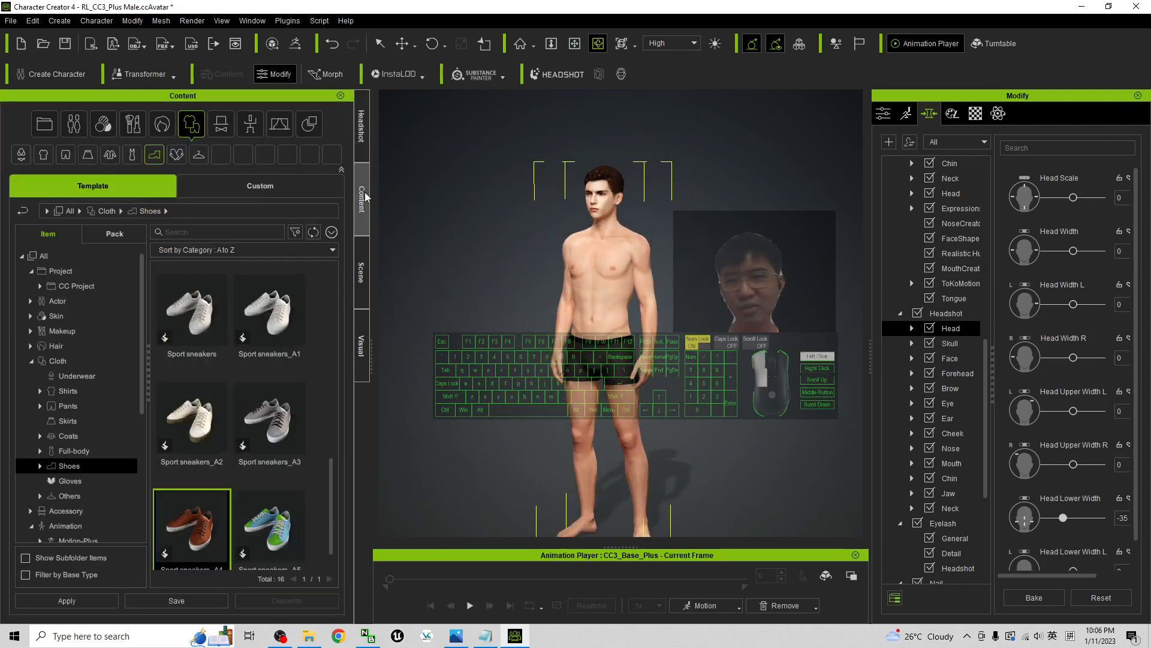
left_click(252, 126)
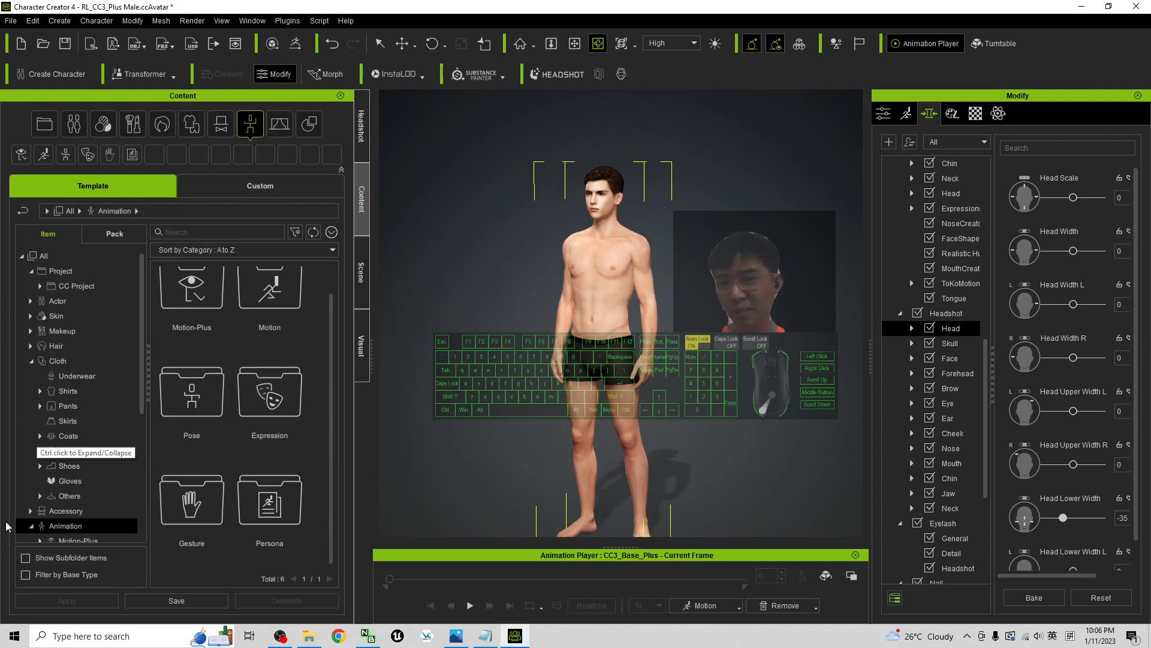
scroll(68, 450, "down", 2)
left_click(71, 460)
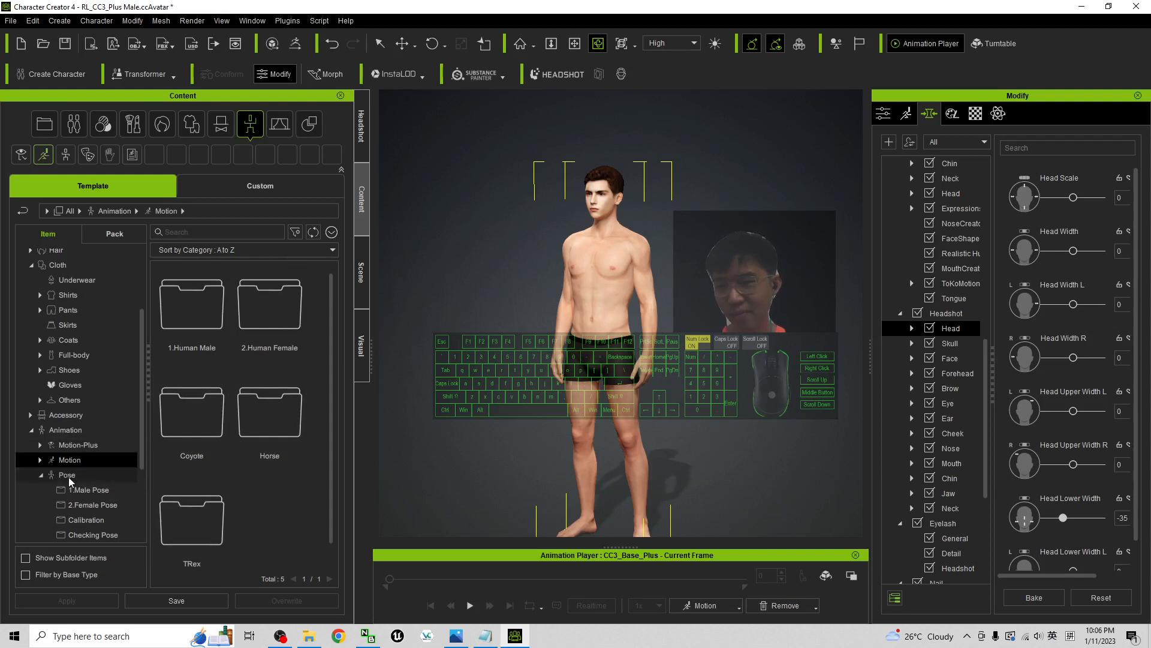
left_click(65, 475)
double_click(218, 420)
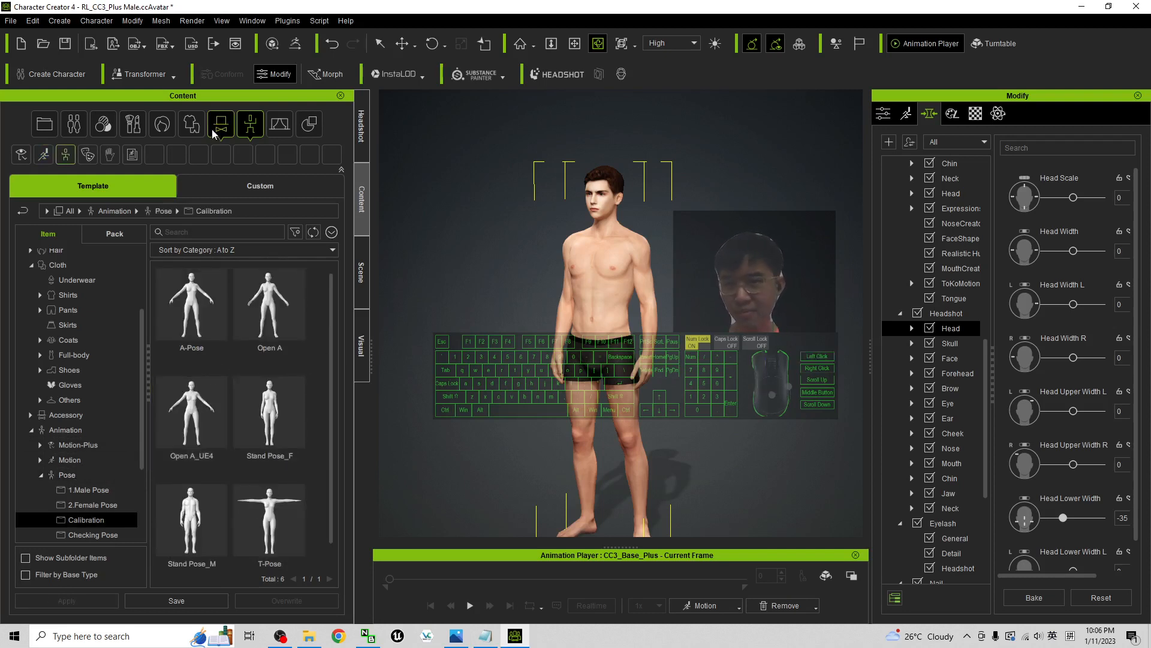
Apply the T-Pose from the Calibration poses to the character
left_click(251, 126)
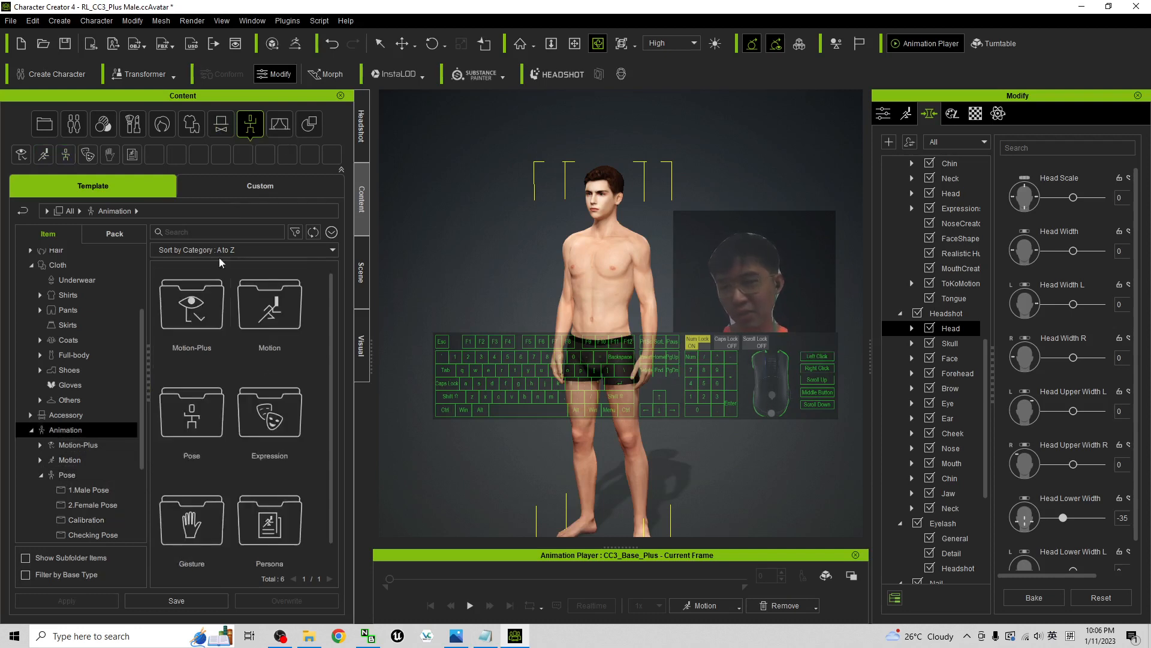
left_click(67, 479)
left_click(91, 522)
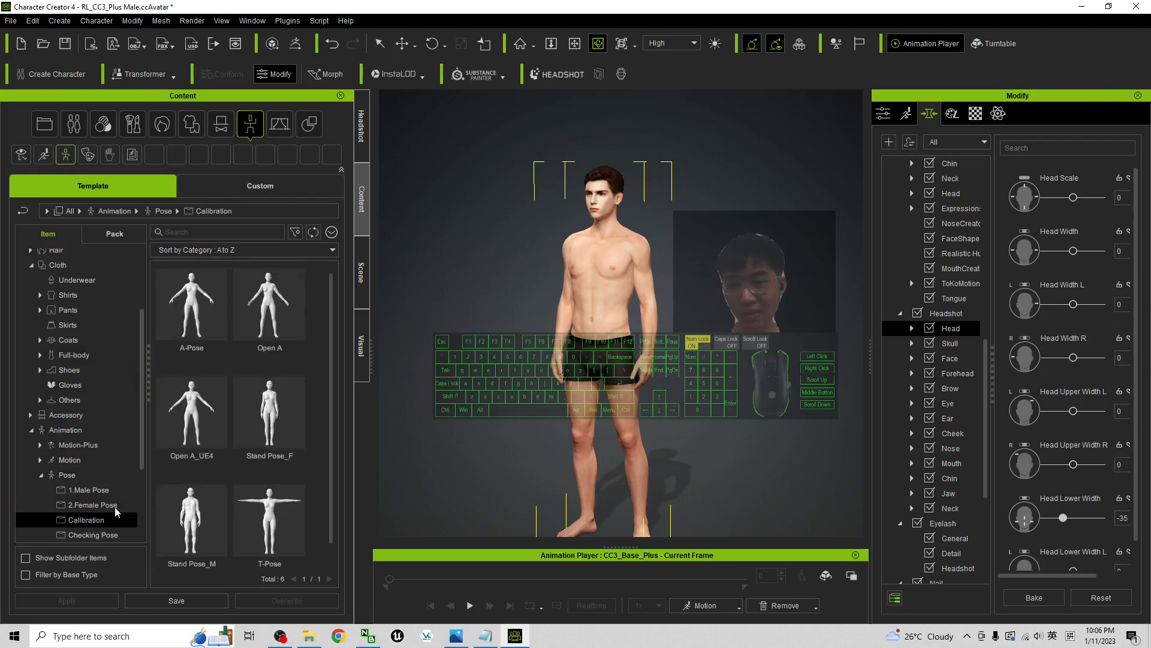
left_click_drag(271, 528, 624, 296)
scroll(624, 296, "down", 1)
middle_click_drag(625, 296, 612, 253)
mouse_move(613, 253)
right_mouse_down()
mouse_move(648, 254)
mouse_move(618, 255)
right_mouse_up()
Dress the character in Fit shirts_A4 from the Shirts clothing templates
left_click(193, 126)
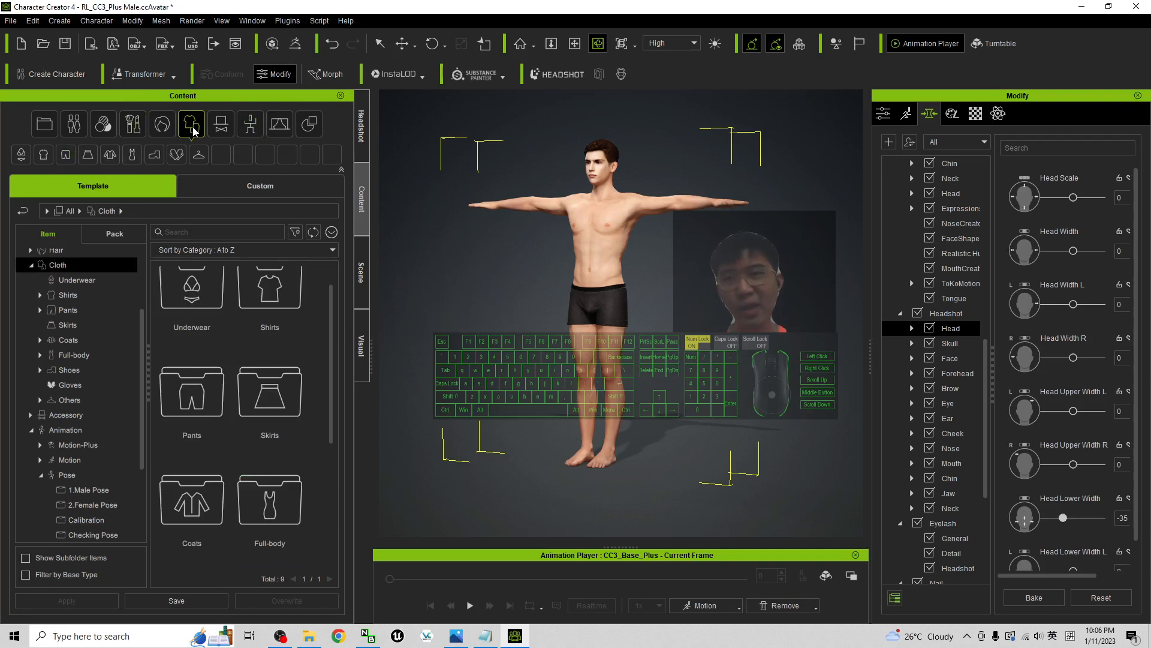
left_click(43, 154)
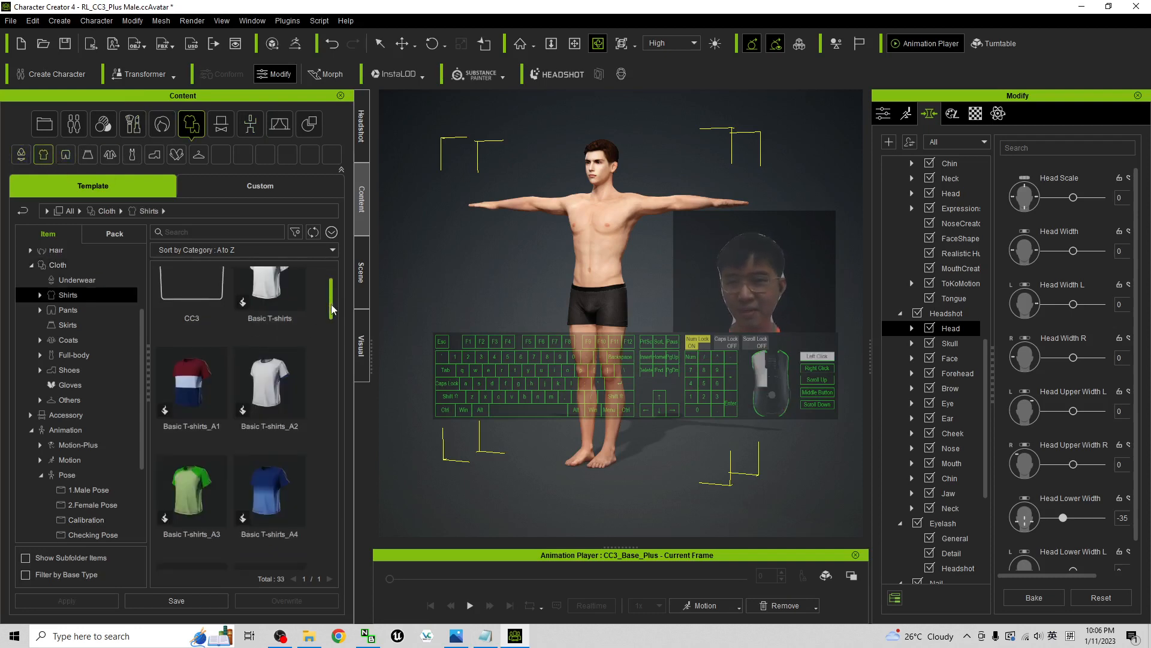
left_click_drag(331, 309, 320, 430)
double_click(211, 399)
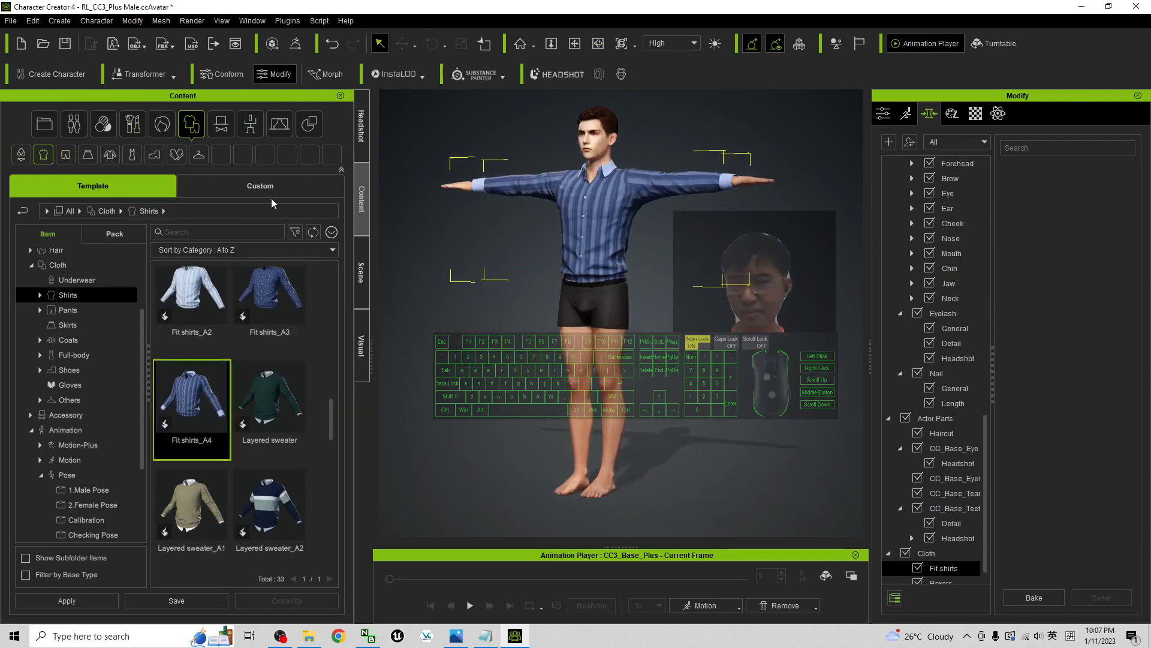
Add the Slim Jeans_A3 pants to the character
left_click(66, 154)
double_click(192, 501)
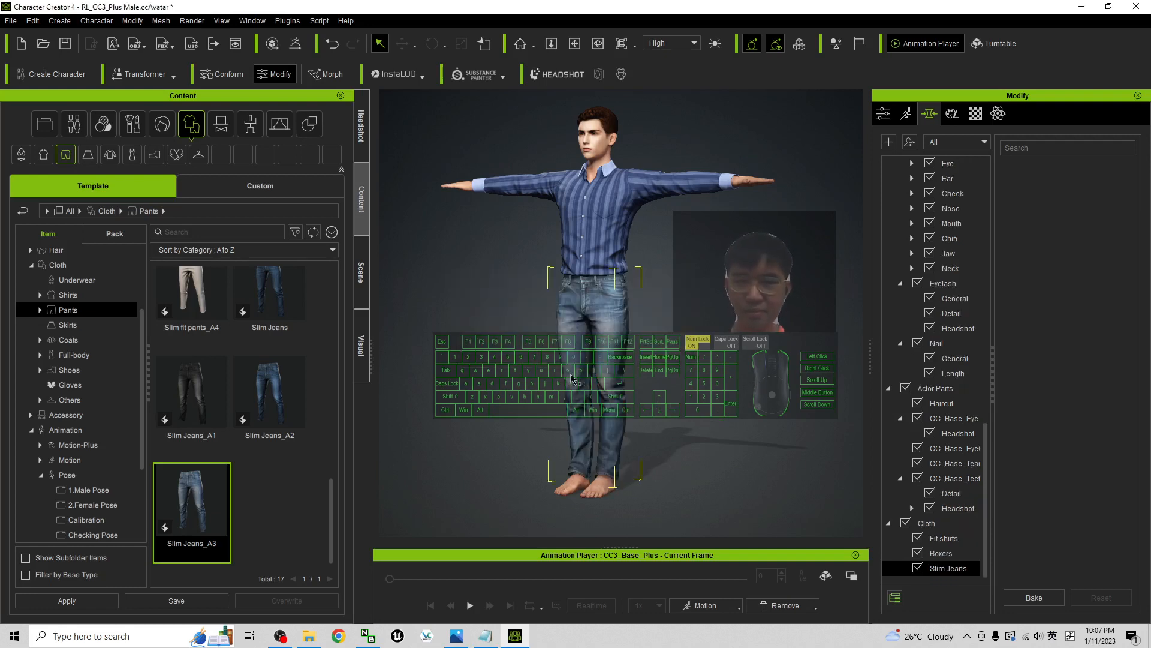
scroll(572, 378, "up", 2)
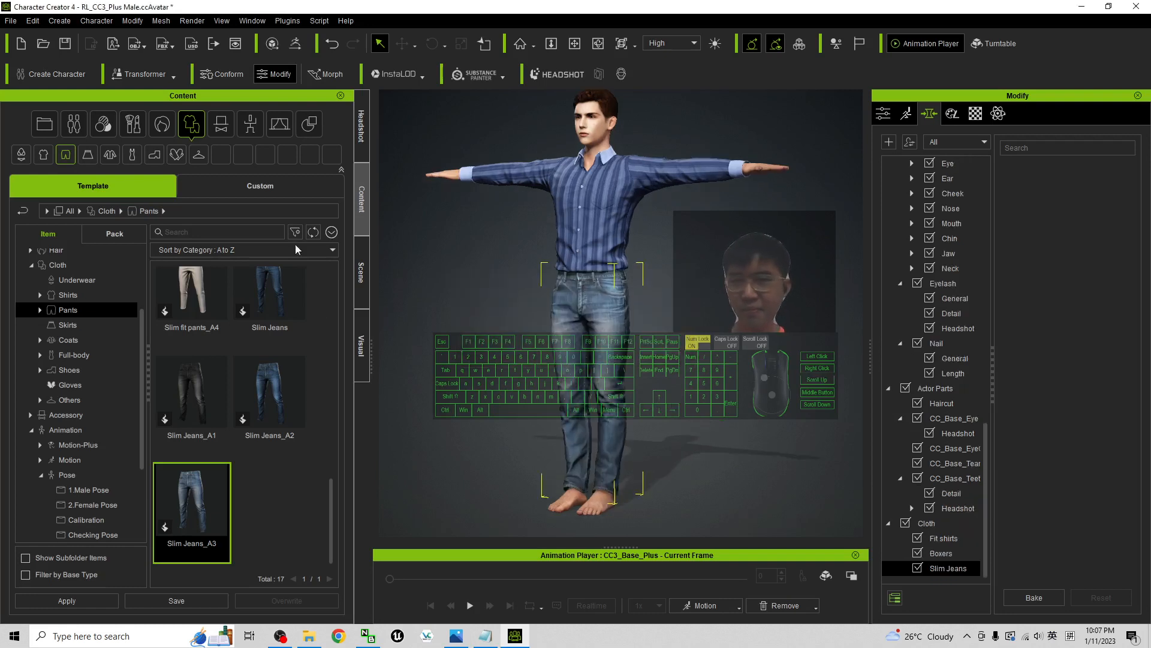
Put the Sport sneakers_A5 shoes on the character and check the full outfit
left_click(156, 158)
double_click(286, 515)
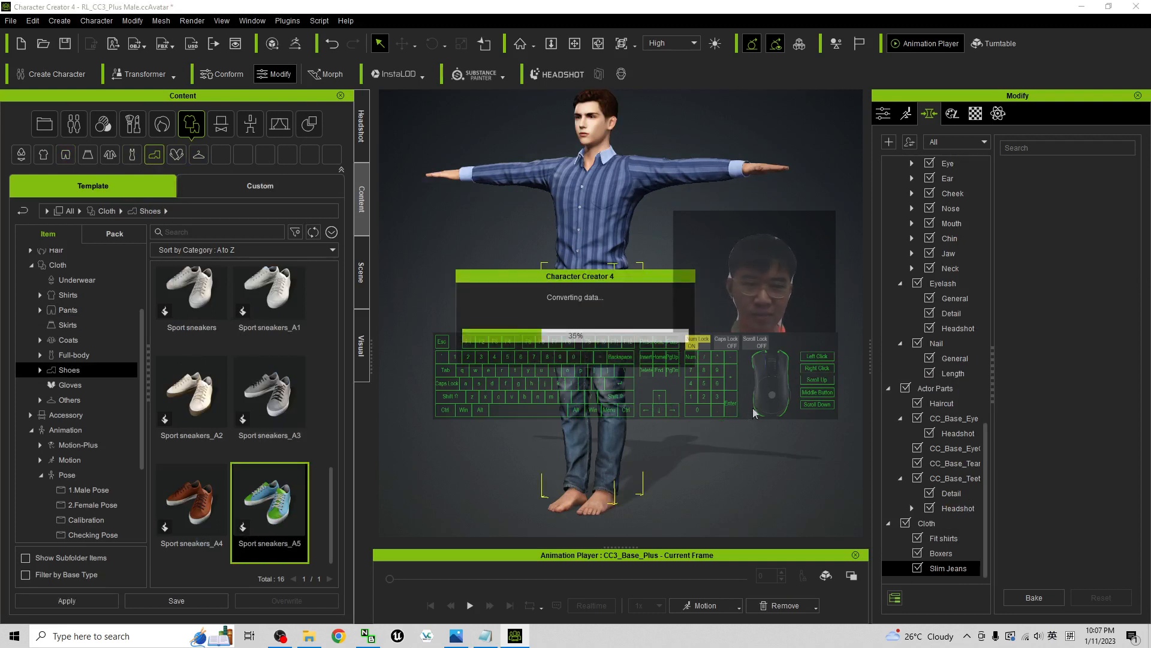
scroll(644, 291, "down", 2)
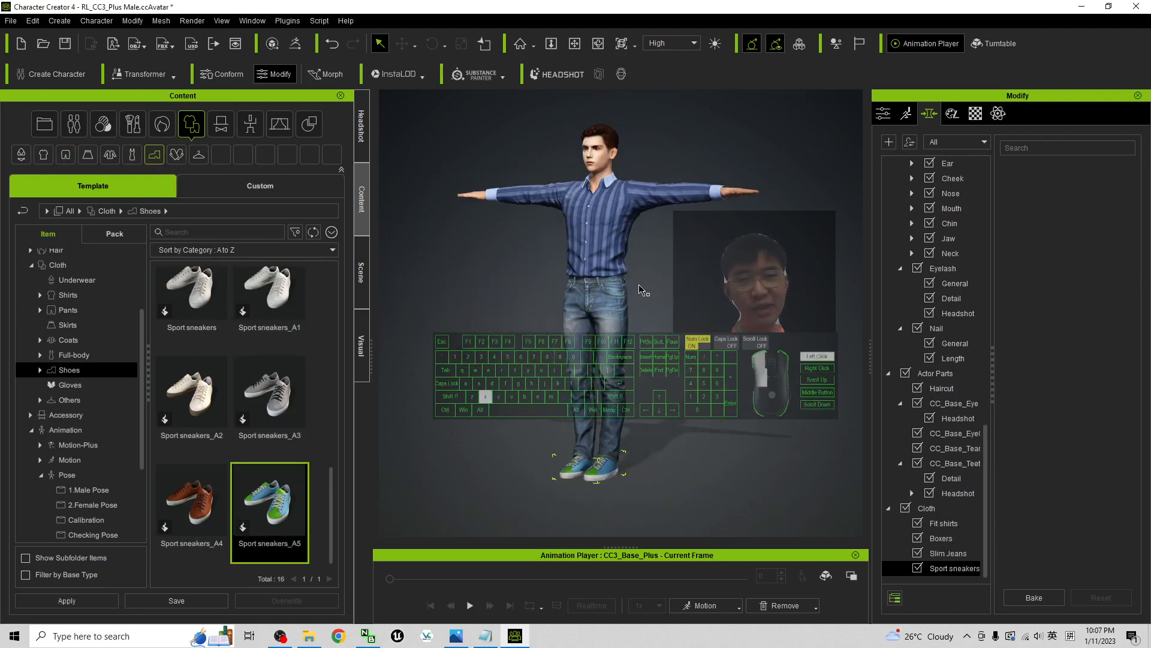
key("x")
left_click_drag(640, 290, 569, 206)
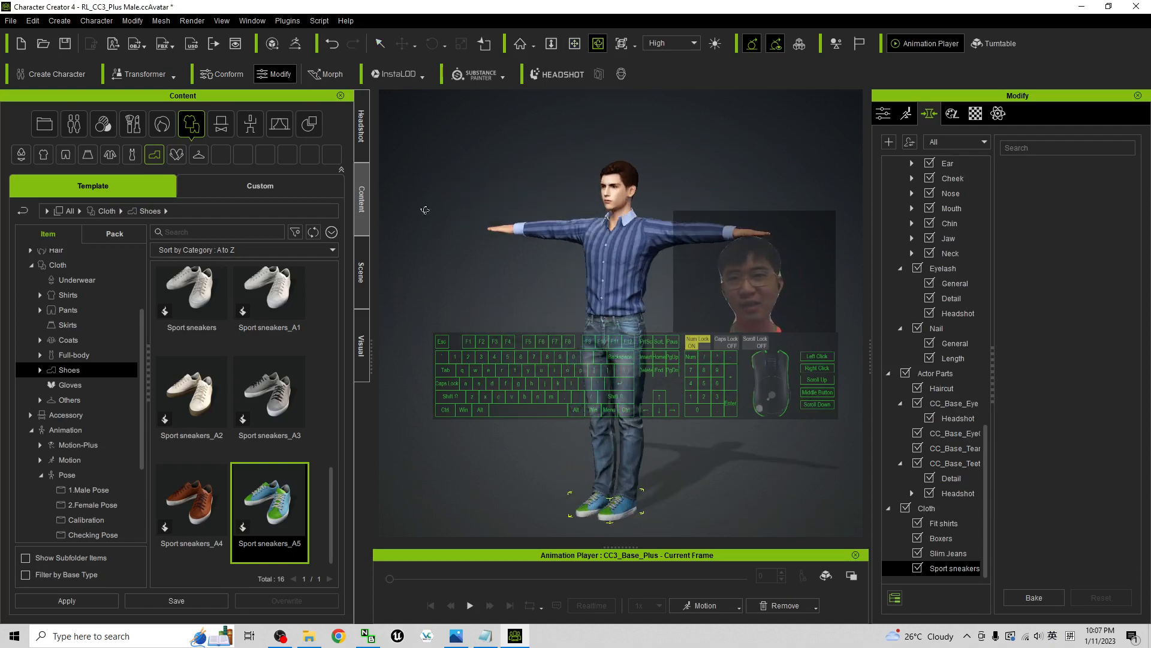
Uncover the desktop and delete the old export files there, including asian_handsome_man_01.Fbx, face.png, the textures folder and the old project
left_click_drag(201, 6, 368, 48)
left_click(376, 6)
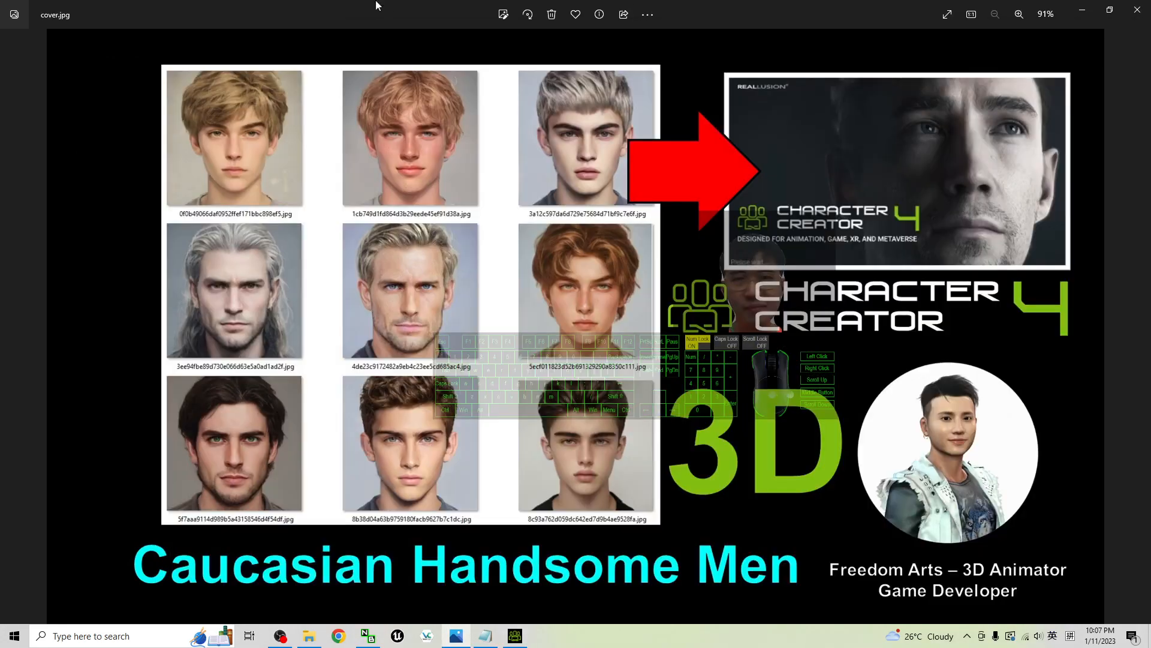
left_click(1083, 9)
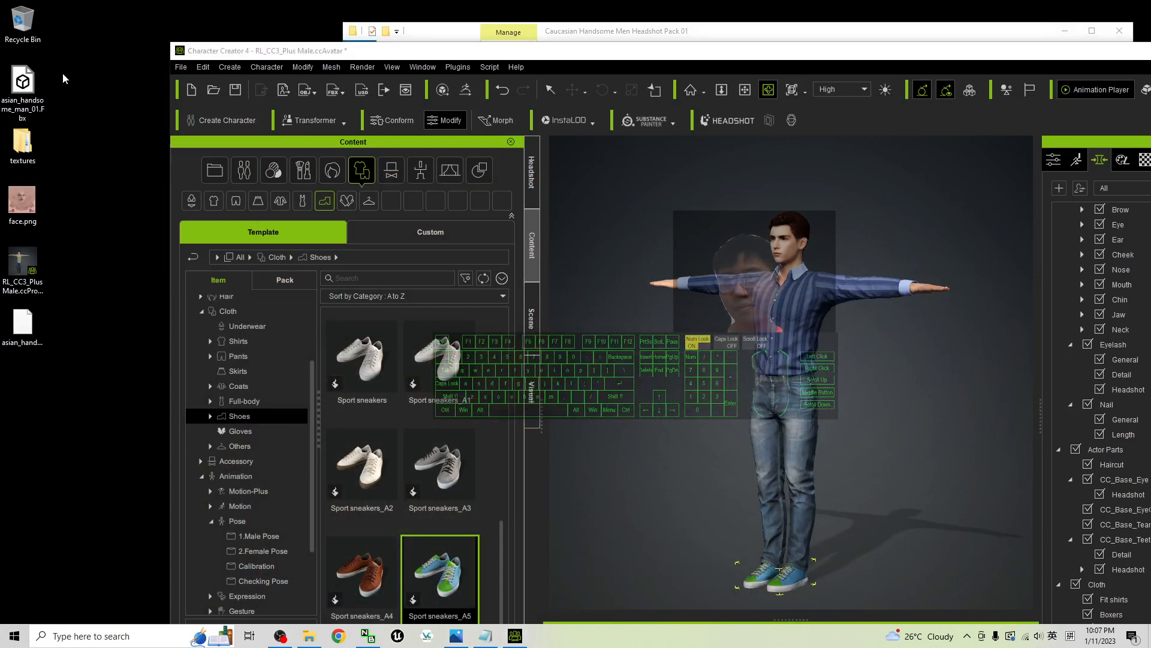
left_click_drag(63, 74, 1, 454)
key("Delete")
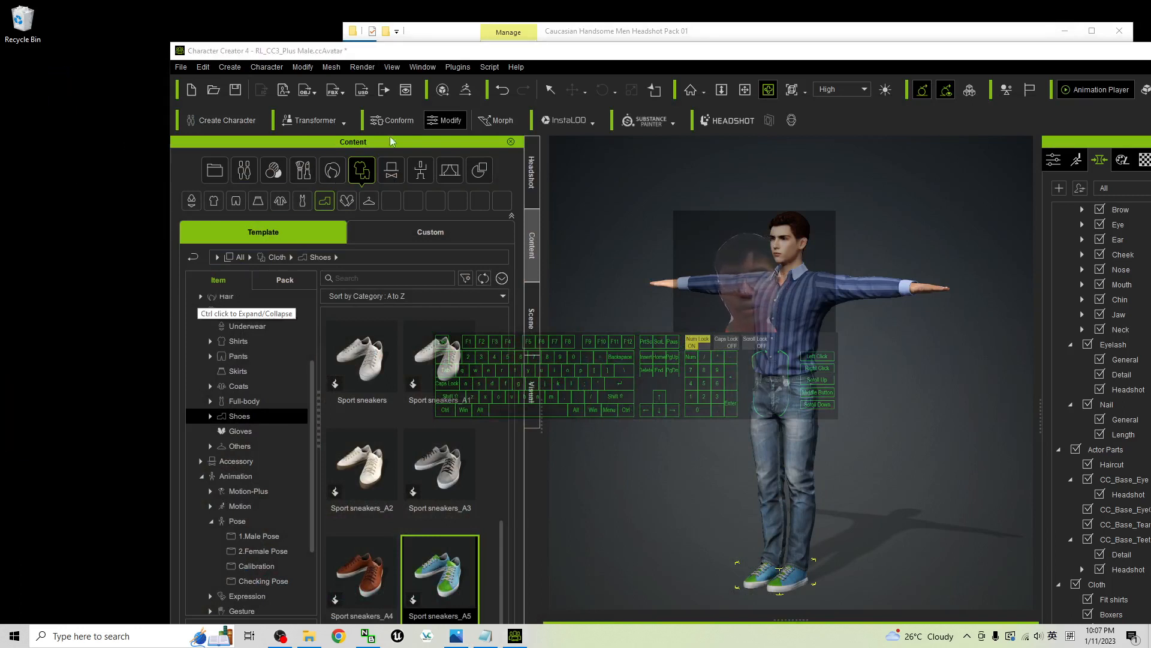
Save the project to the Desktop as RL_CC3_Plus Male.ccProject and locate the saved file
left_click(181, 67)
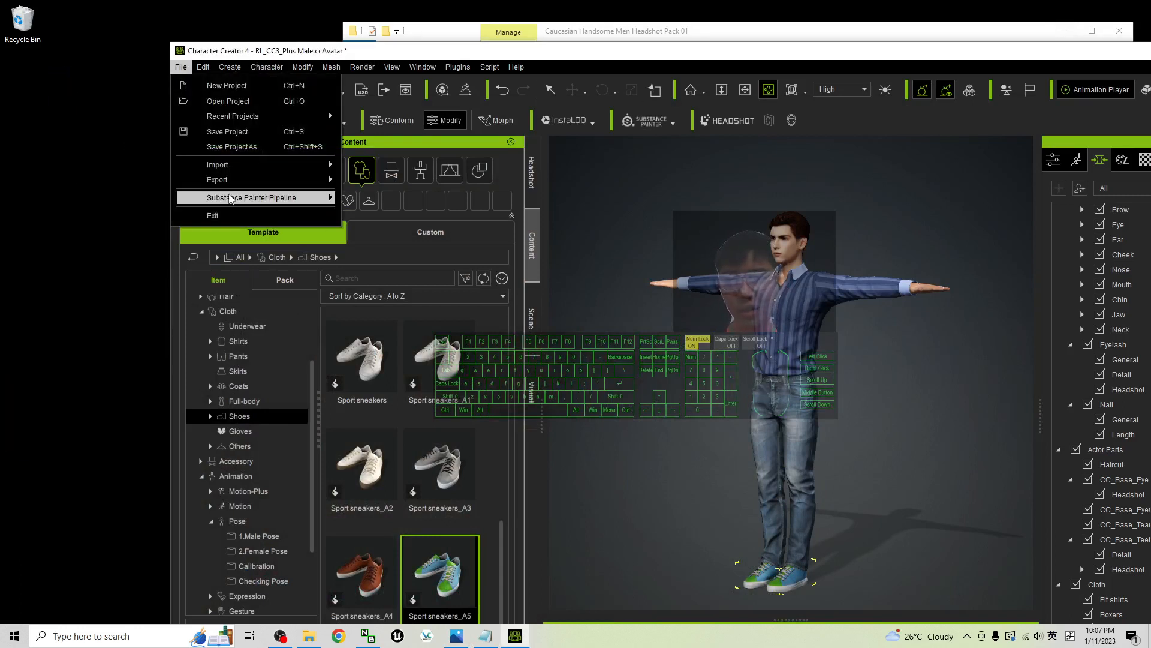
left_click(233, 147)
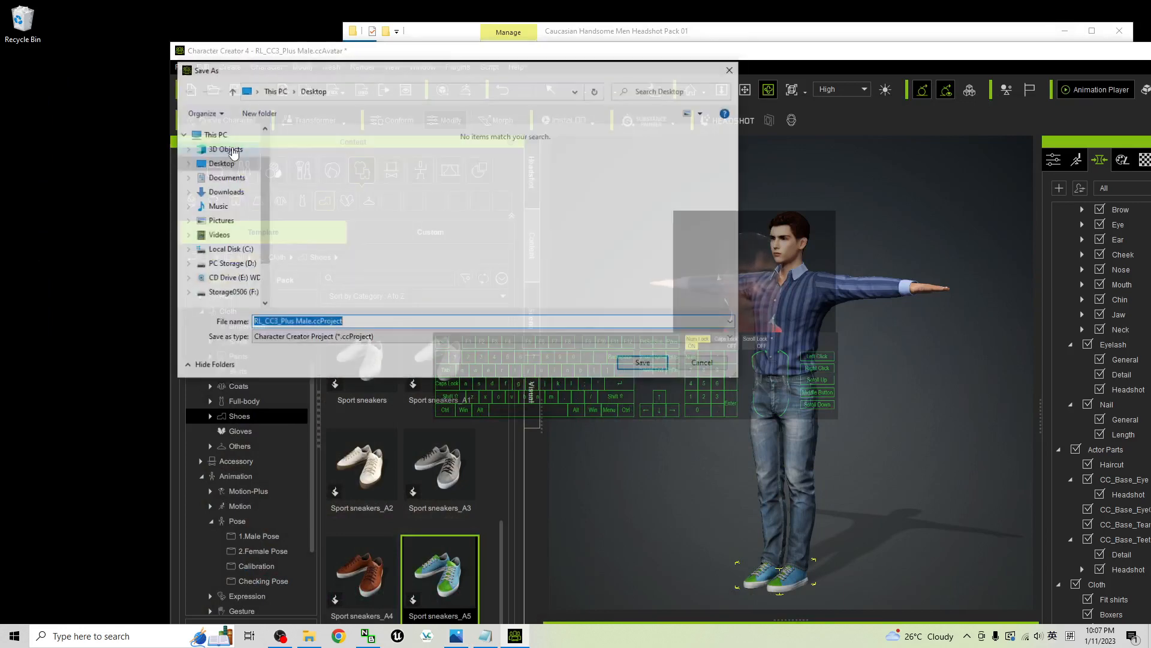
left_click(226, 168)
left_click(221, 155)
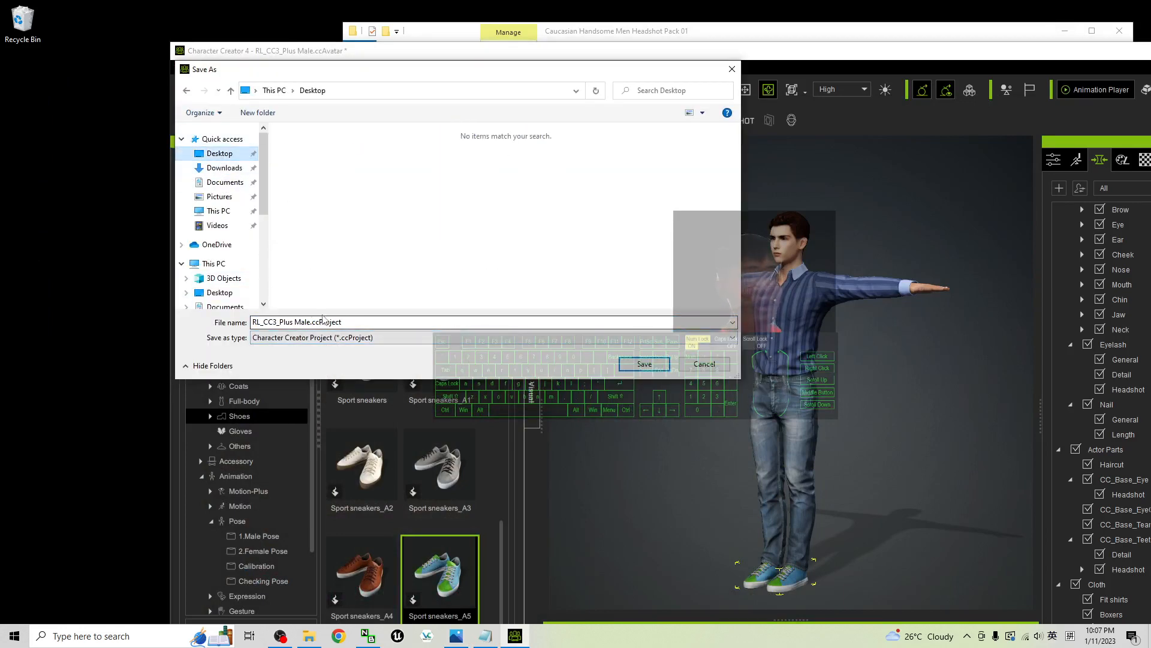
left_click(644, 365)
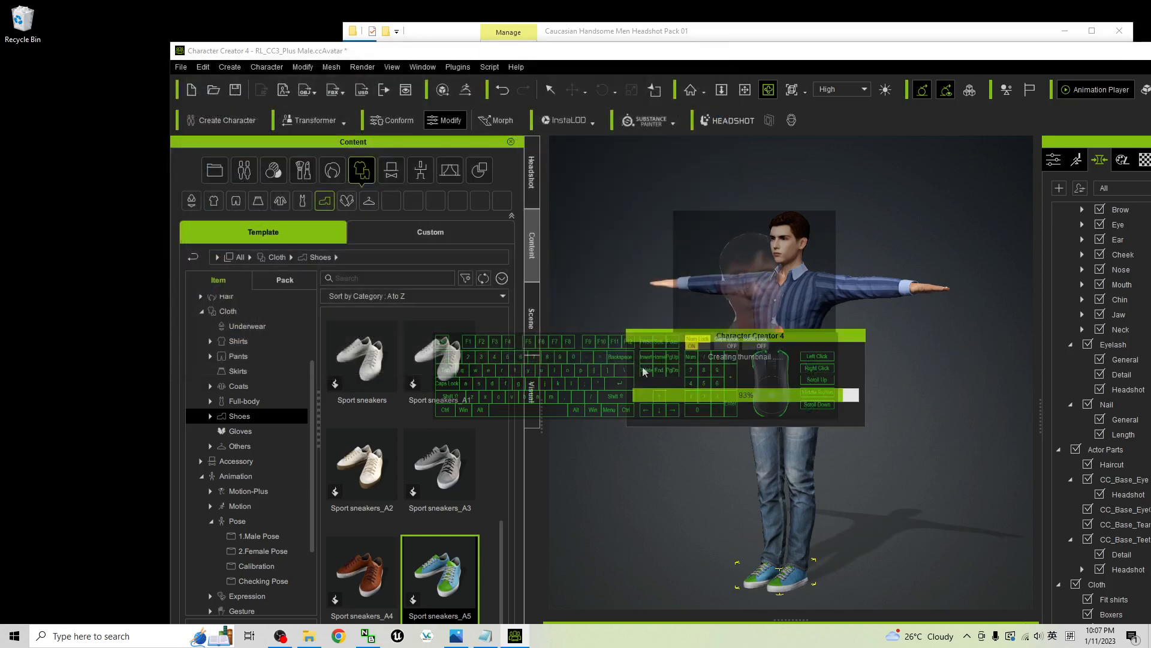
left_click(22, 95)
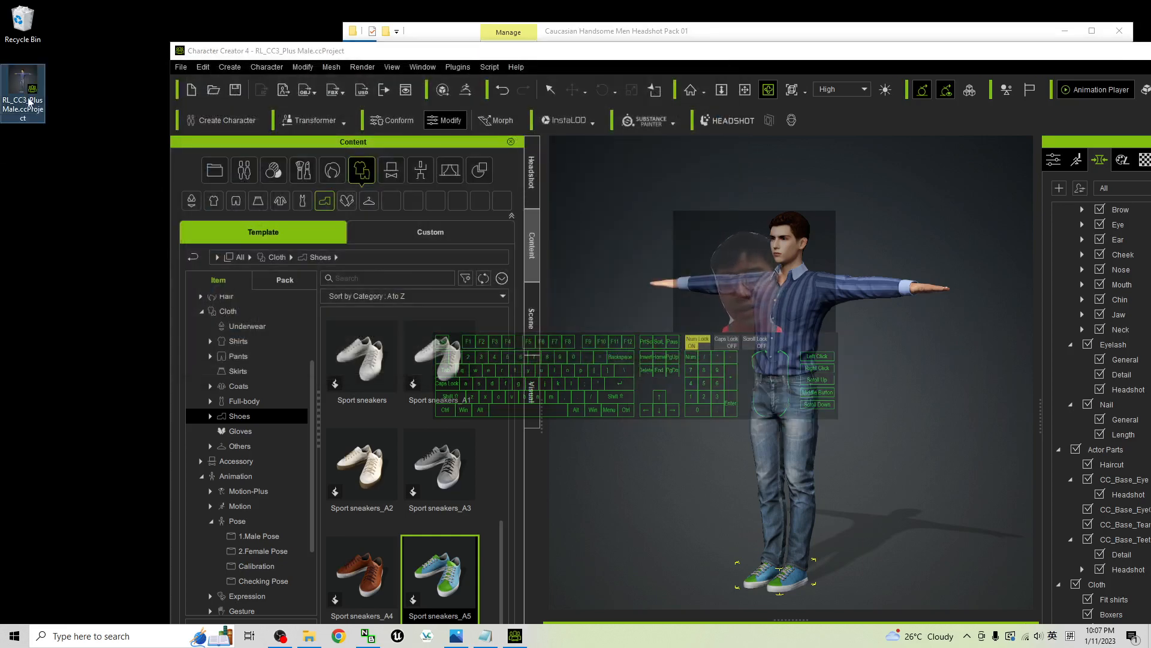
Set up an FBX export of the clothed character with the Unreal target tool preset and the Mesh option
left_click(188, 69)
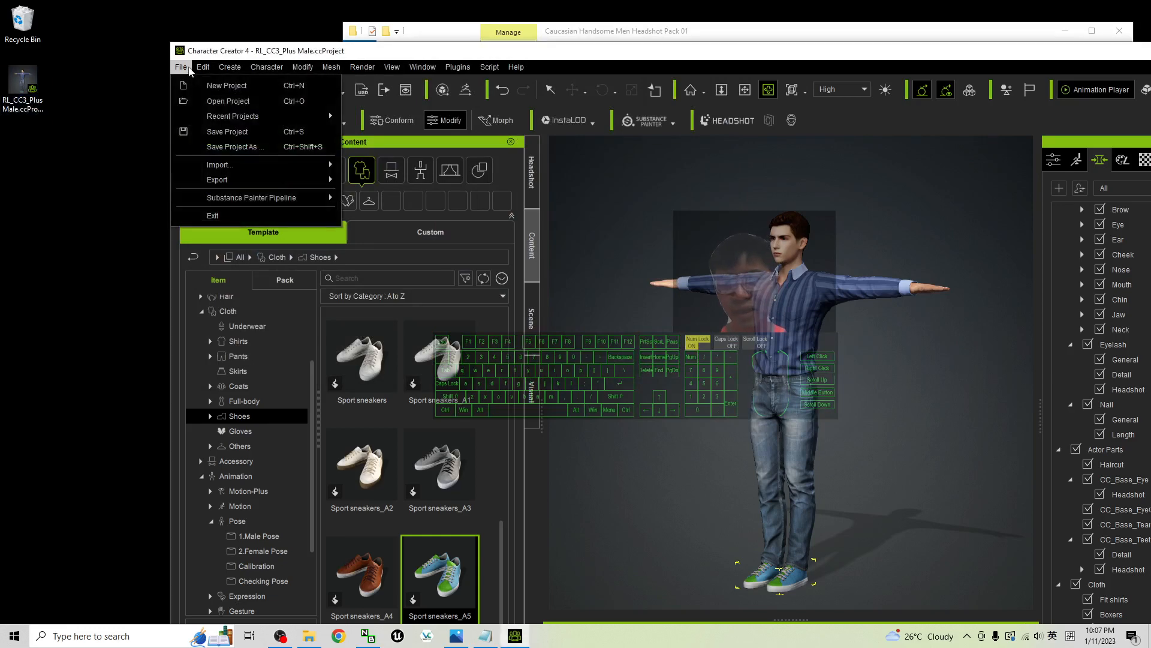
mouse_move(288, 180)
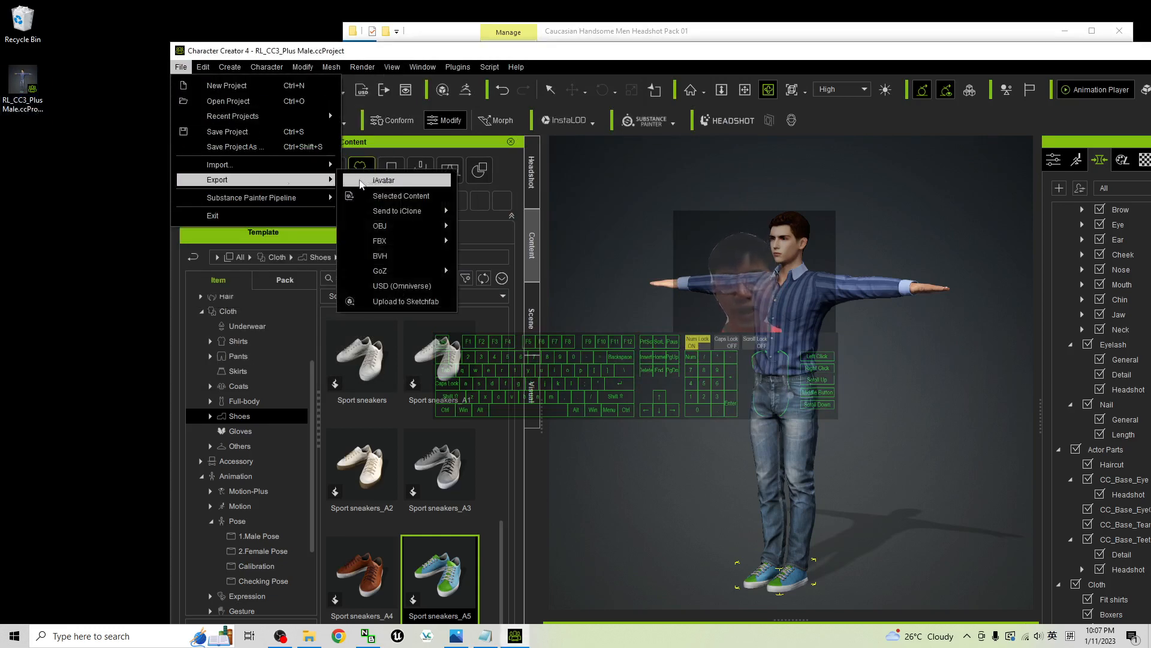
mouse_move(400, 231)
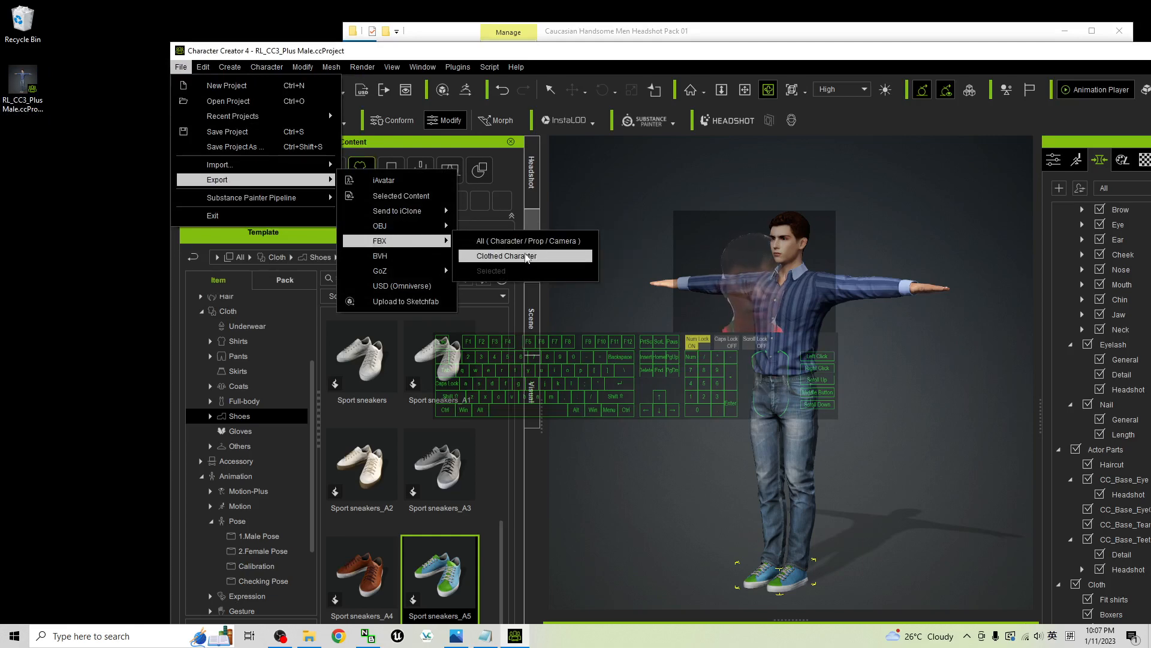
left_click(527, 258)
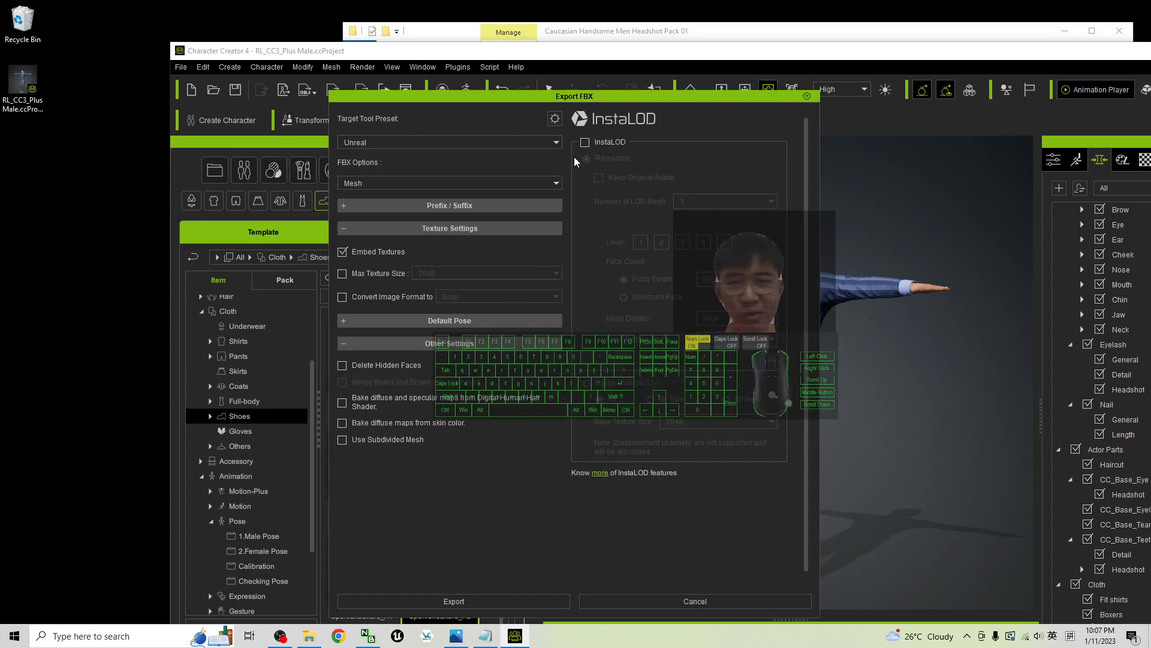
left_click(506, 141)
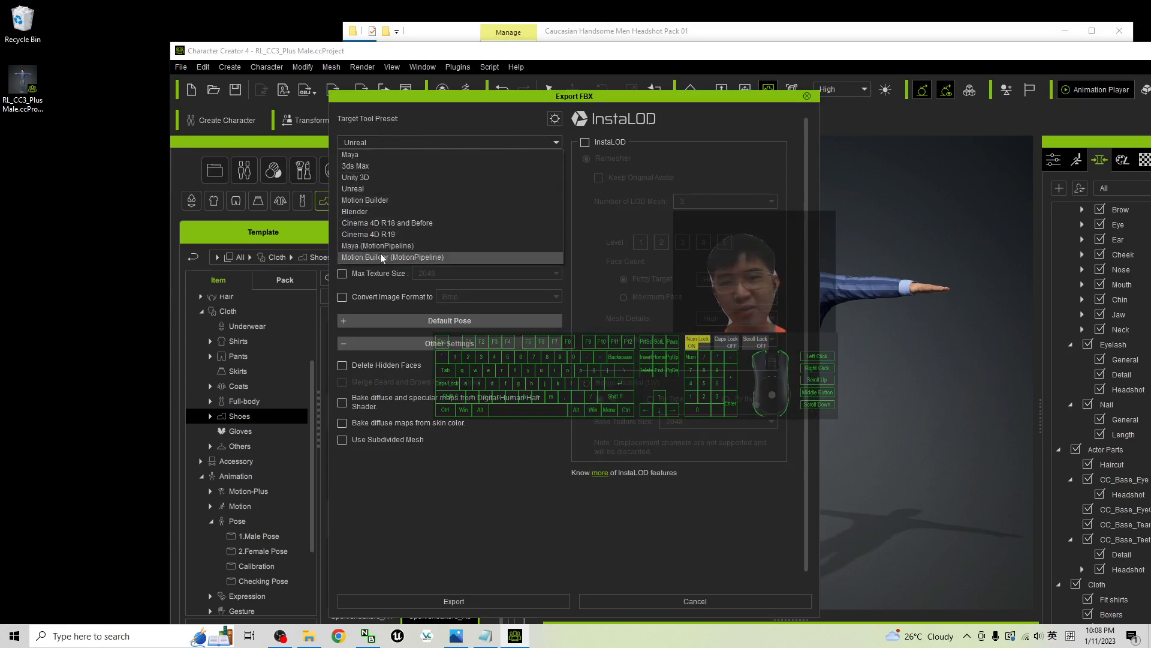
left_click(361, 156)
left_click(466, 142)
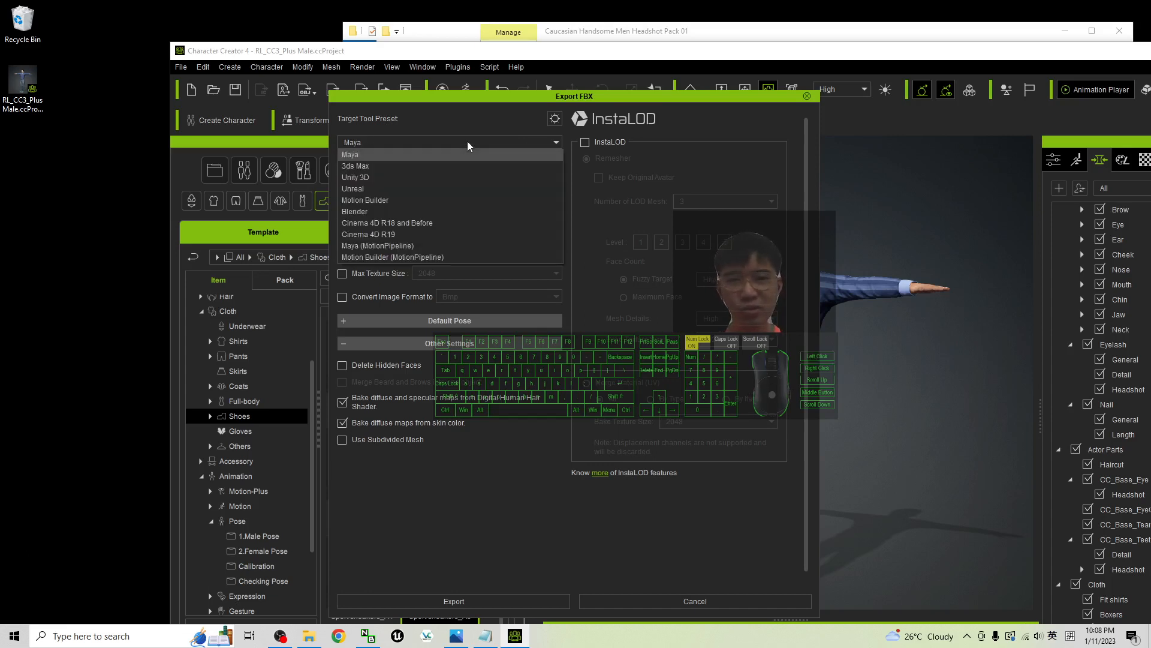
left_click(385, 188)
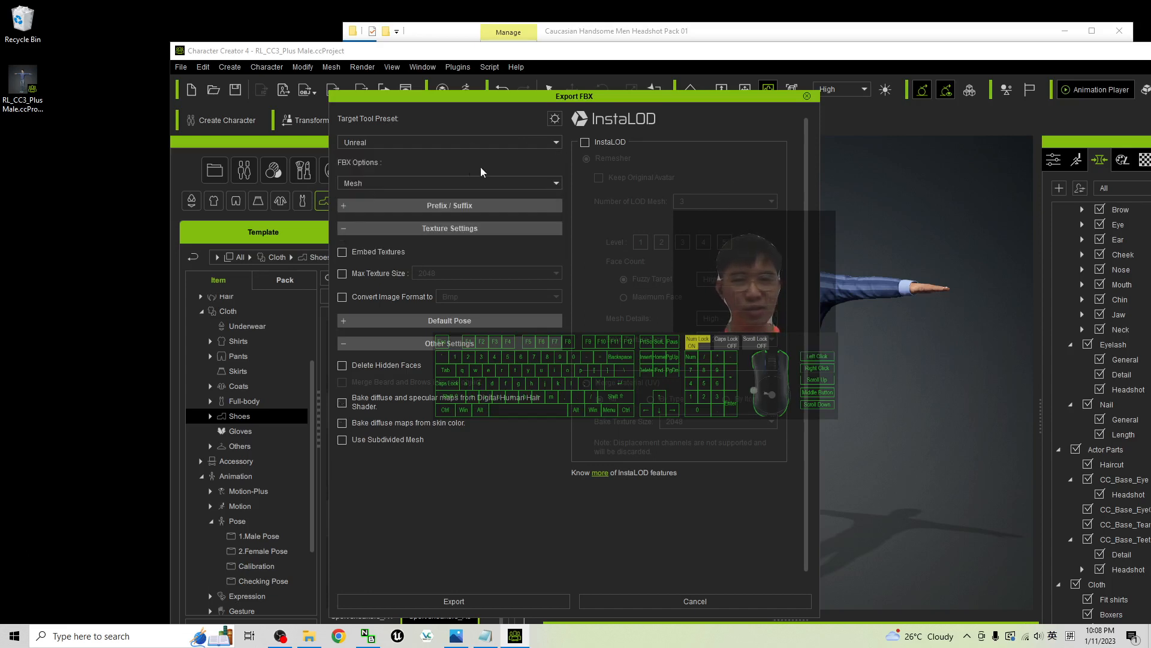
left_click(360, 183)
left_click(362, 182)
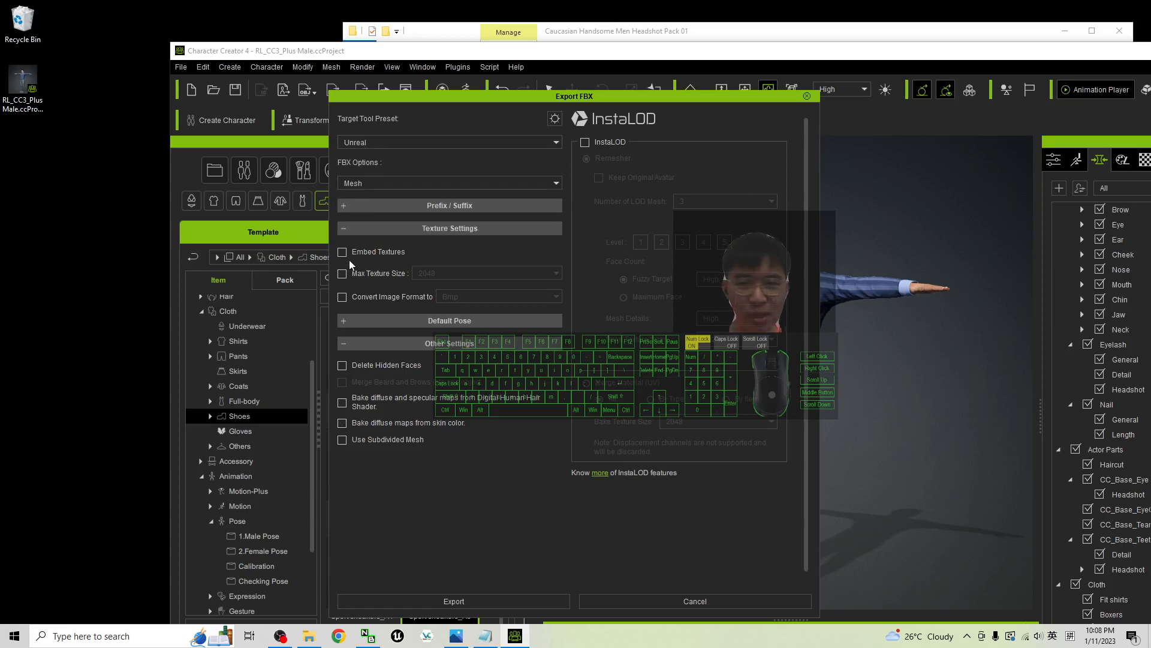
Export the FBX to the Desktop as "caucasian male 01" and locate the exported file
left_click(470, 606)
left_click(667, 434)
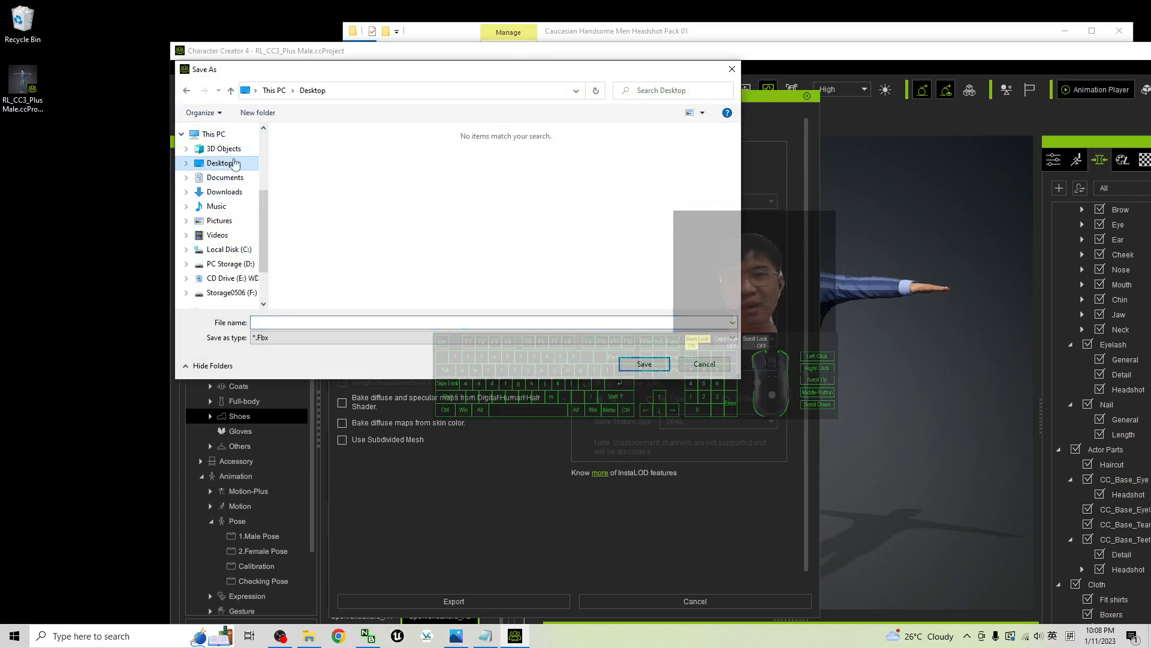
left_click(303, 323)
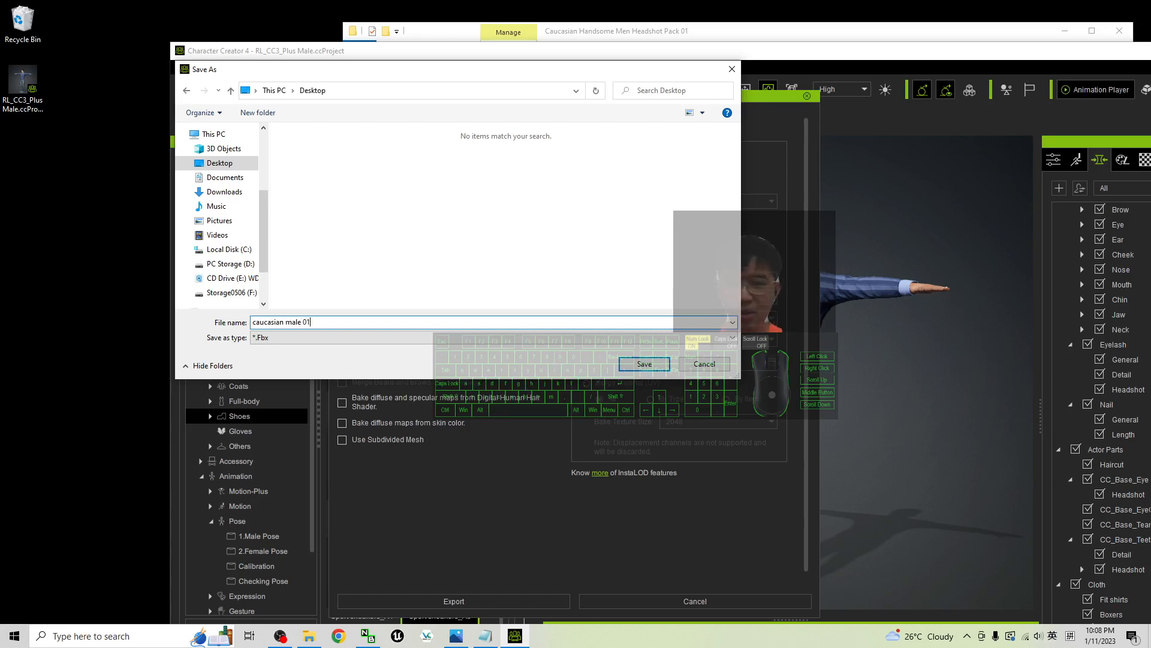
left_click(633, 365)
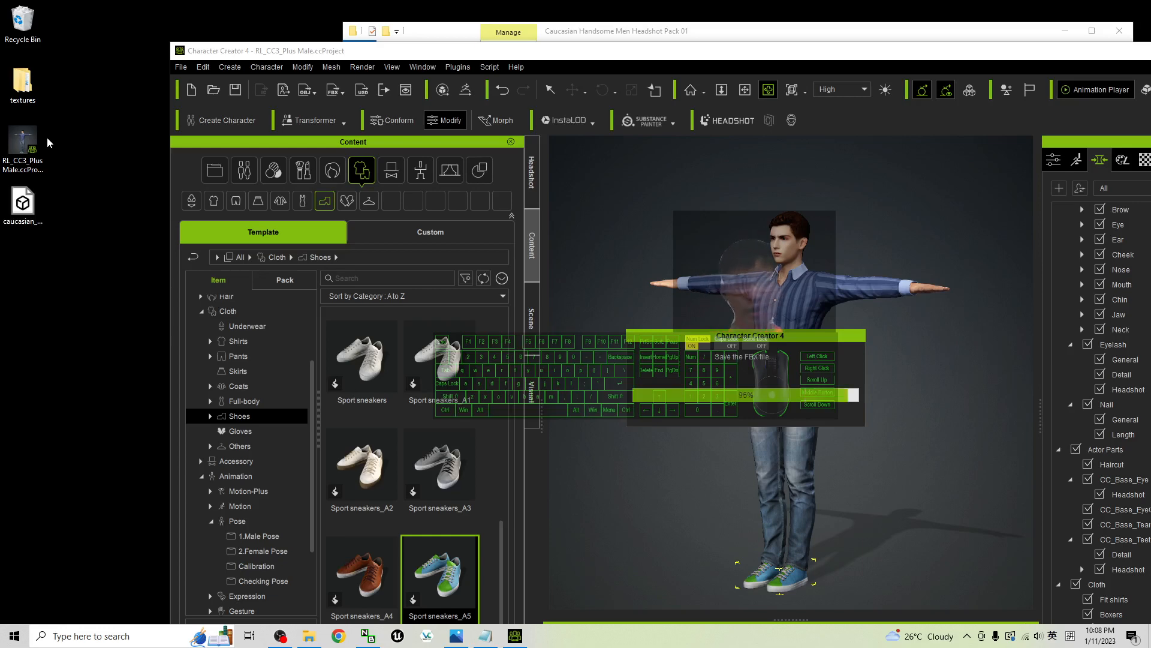
left_click(32, 219)
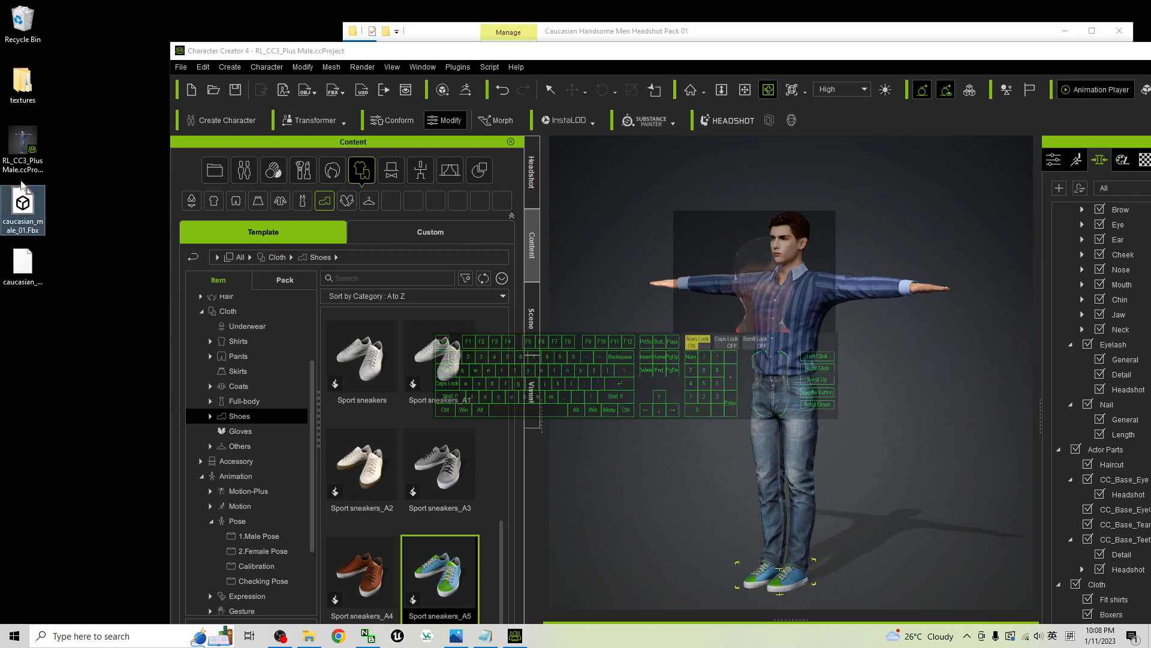
Maximize the Character Creator window, view cover.jpg in the image viewer and return to Character Creator
left_click(678, 62)
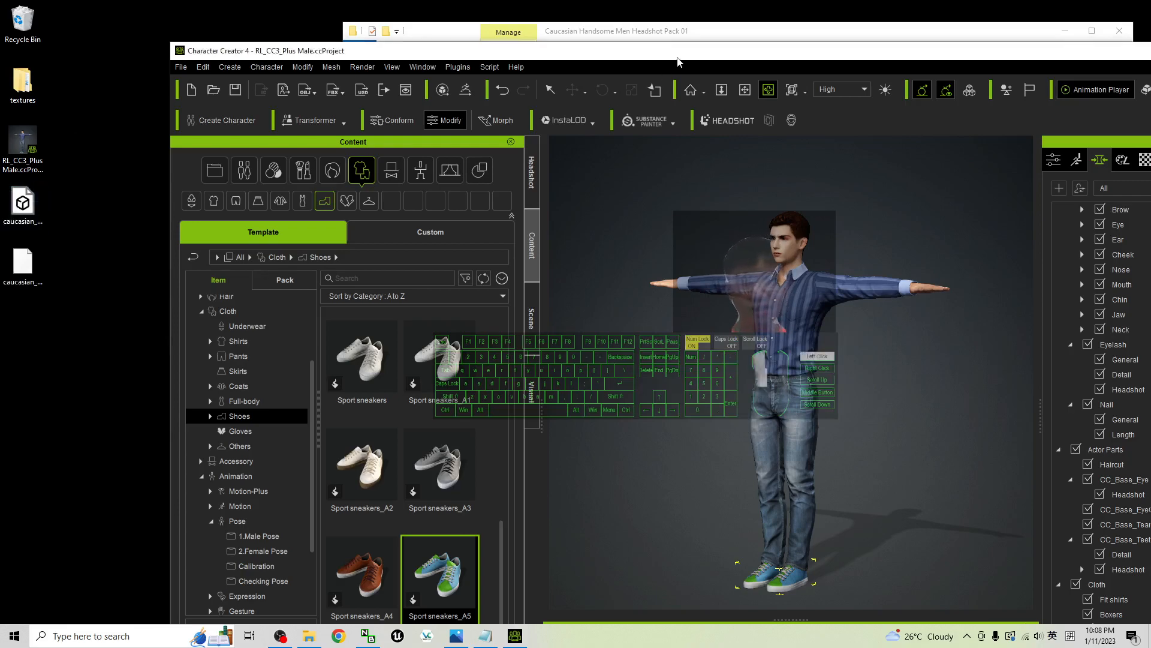
double_click(678, 54)
left_click(460, 634)
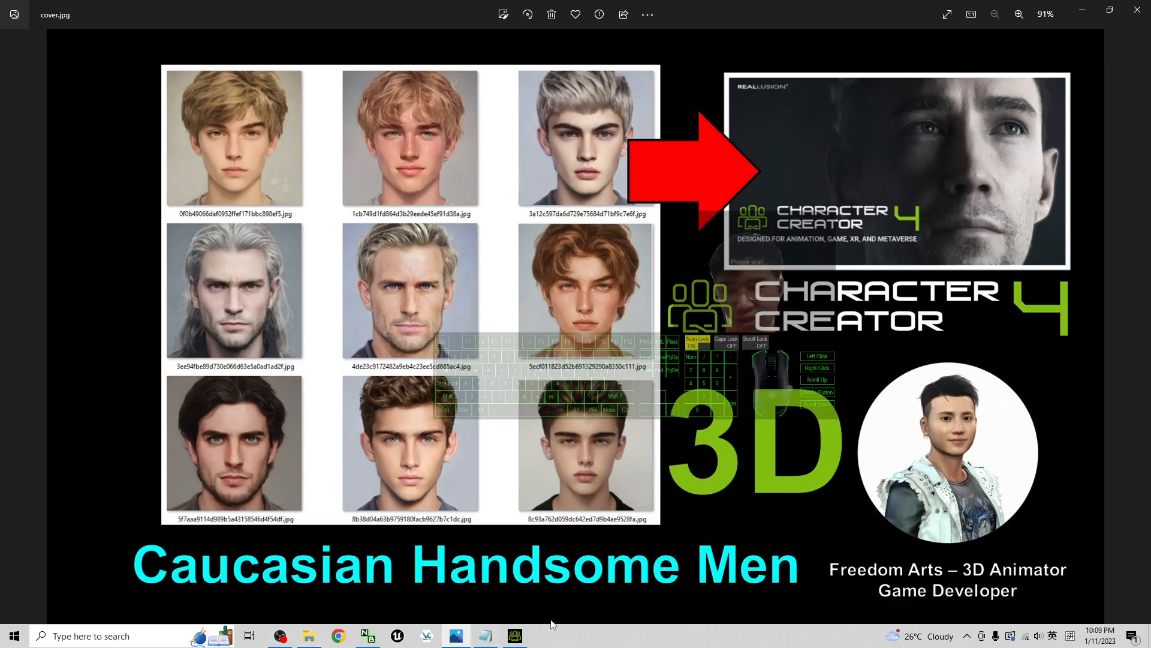
left_click(517, 638)
left_click(517, 638)
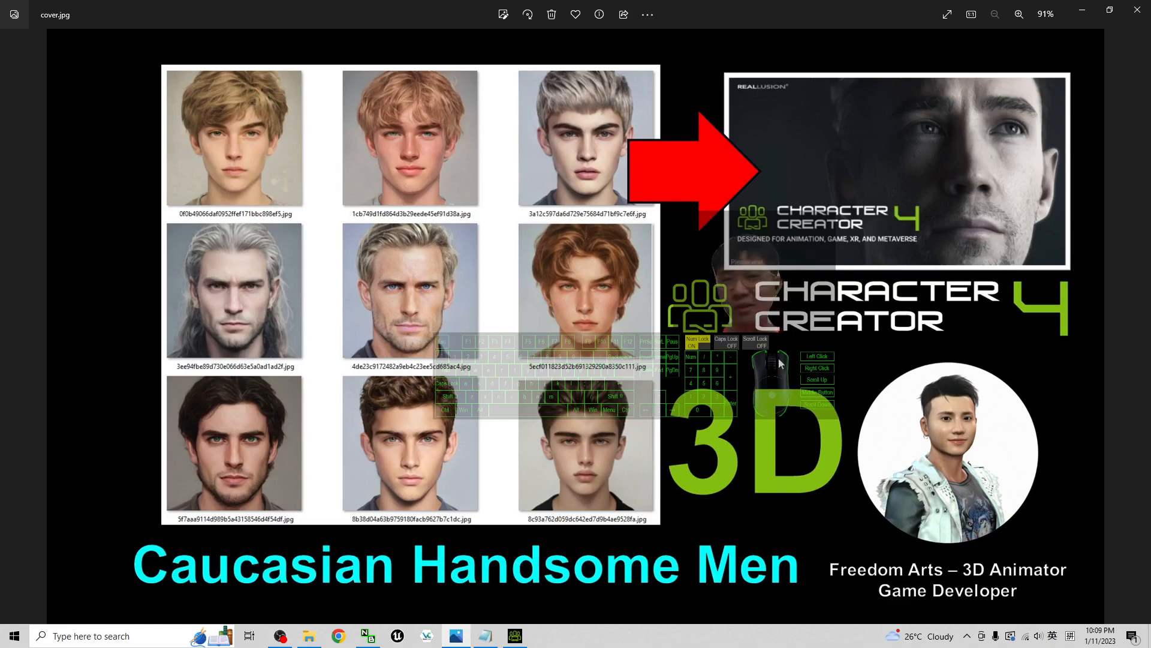
left_click(515, 636)
Examine the dressed character's full body, then his face, hair and shirt collar up close
scroll(660, 379, "down", 1)
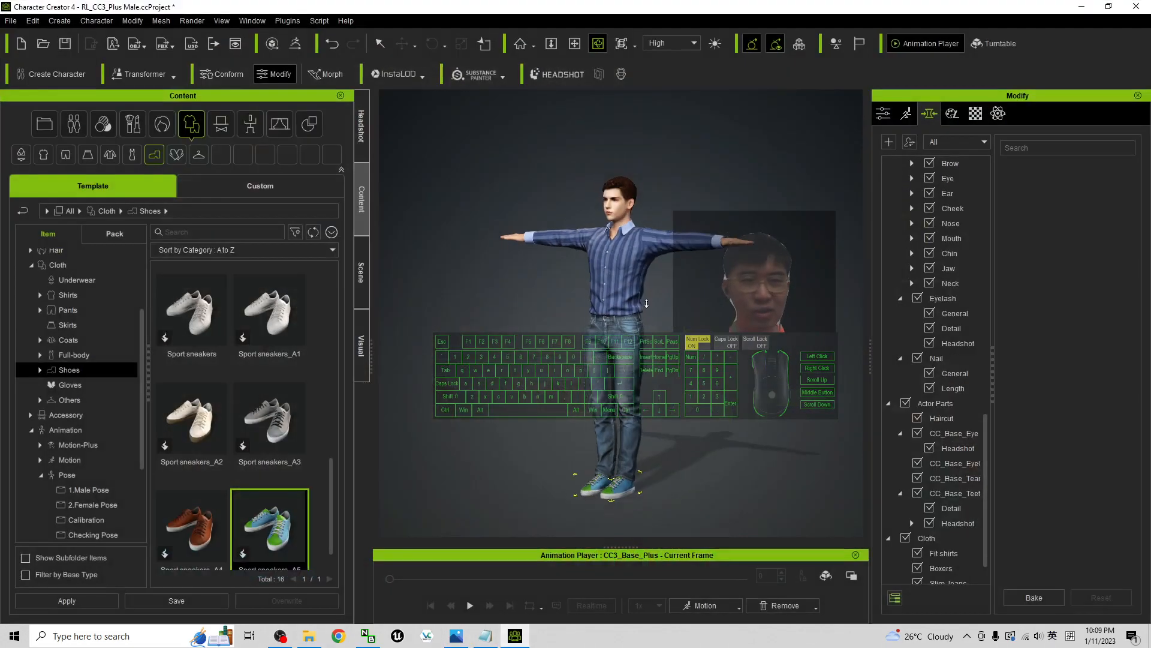
scroll(660, 378, "up", 6)
key("x")
left_click_drag(640, 289, 627, 459)
key("c")
left_click_drag(626, 459, 594, 368)
scroll(594, 369, "up", 6)
scroll(594, 368, "up", 2)
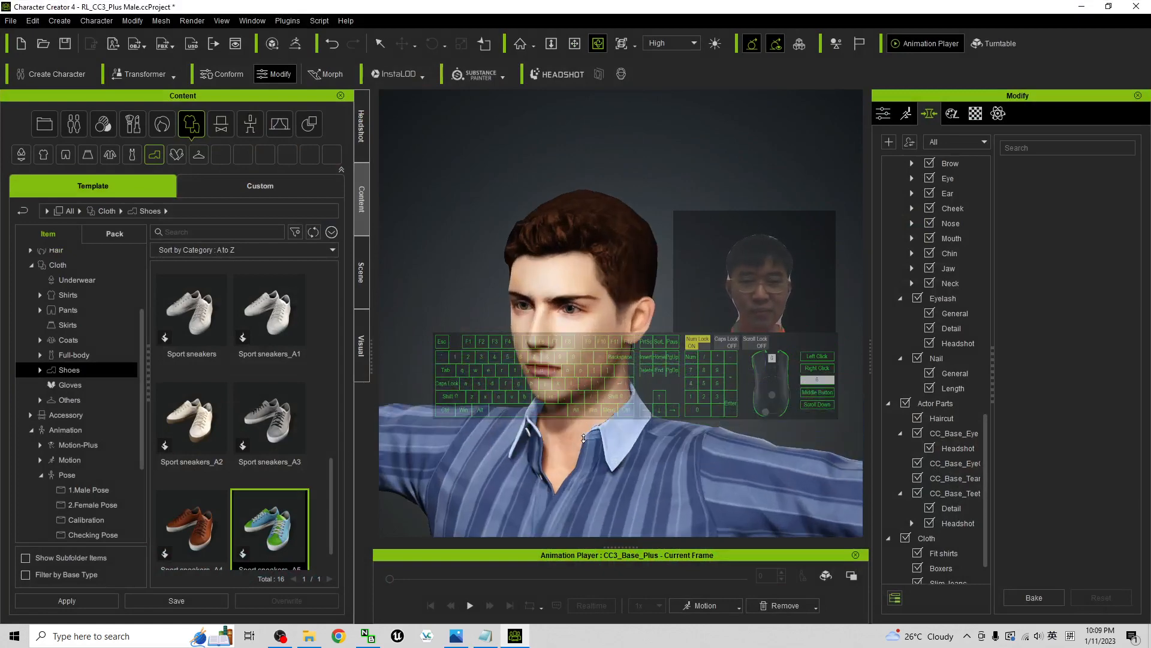
key("x")
left_click_drag(579, 439, 566, 368)
key("c")
left_click_drag(566, 369, 578, 522)
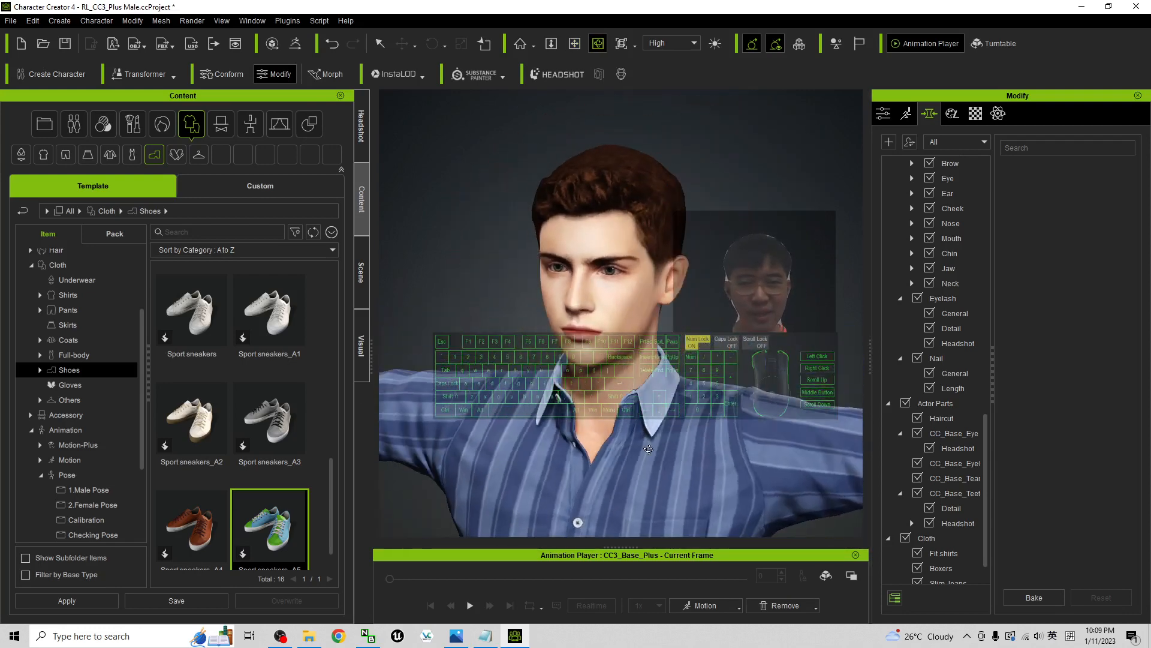
scroll(578, 522, "down", 3)
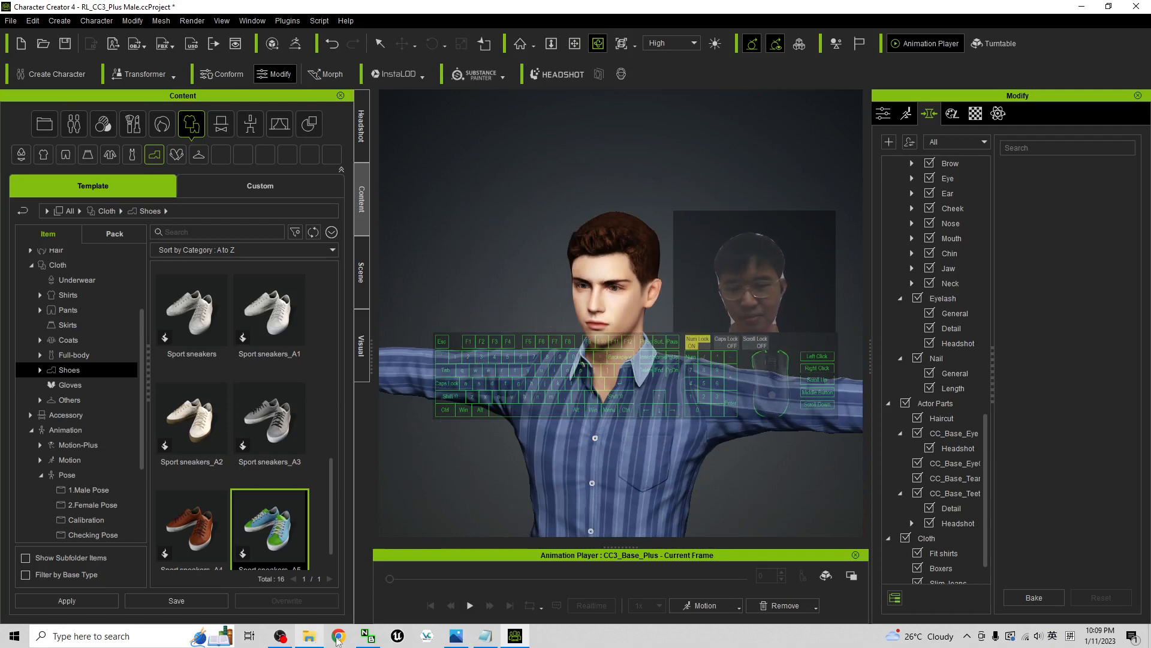